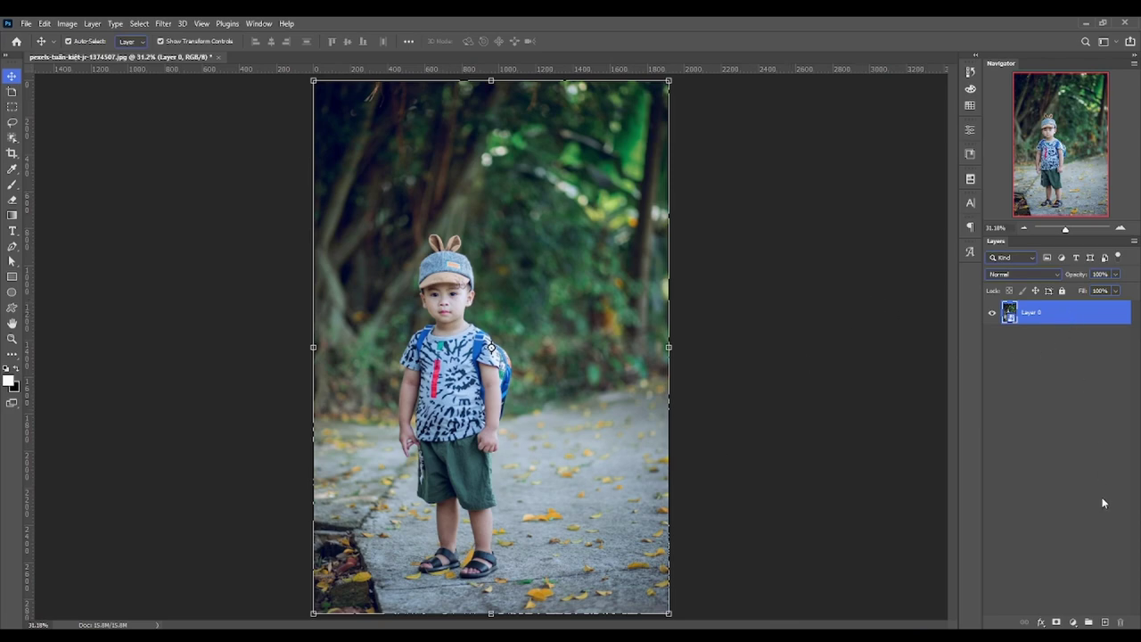
# Add a Brightness/Contrast adjustment layer with Brightness raised to 33 and Contrast left at 0.
pyautogui.click(1073, 623)
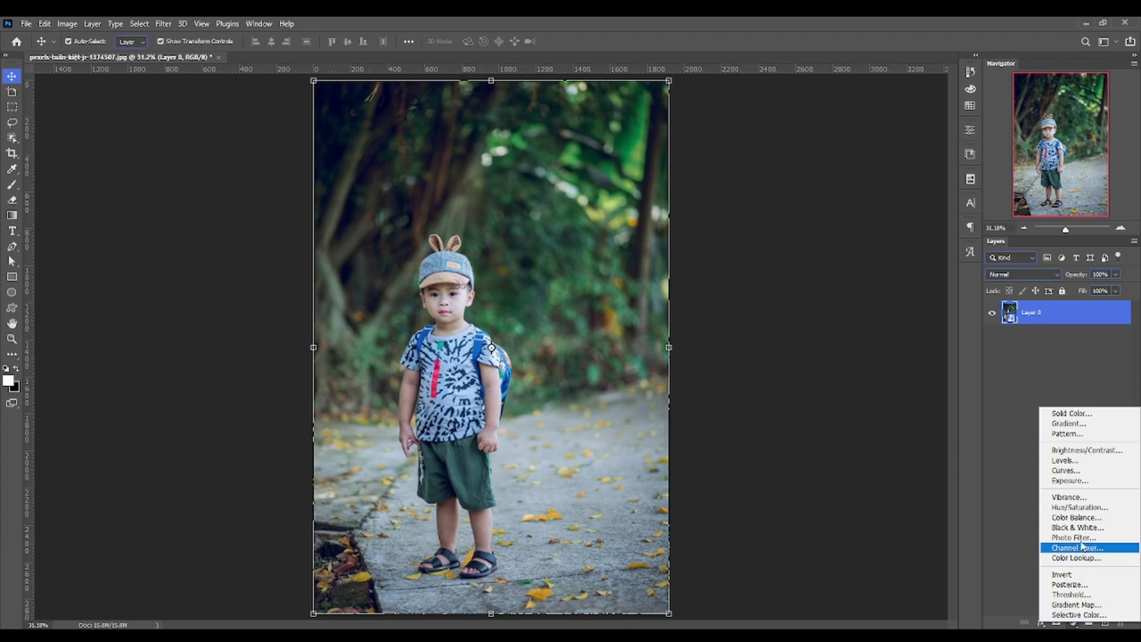
pyautogui.click(1084, 449)
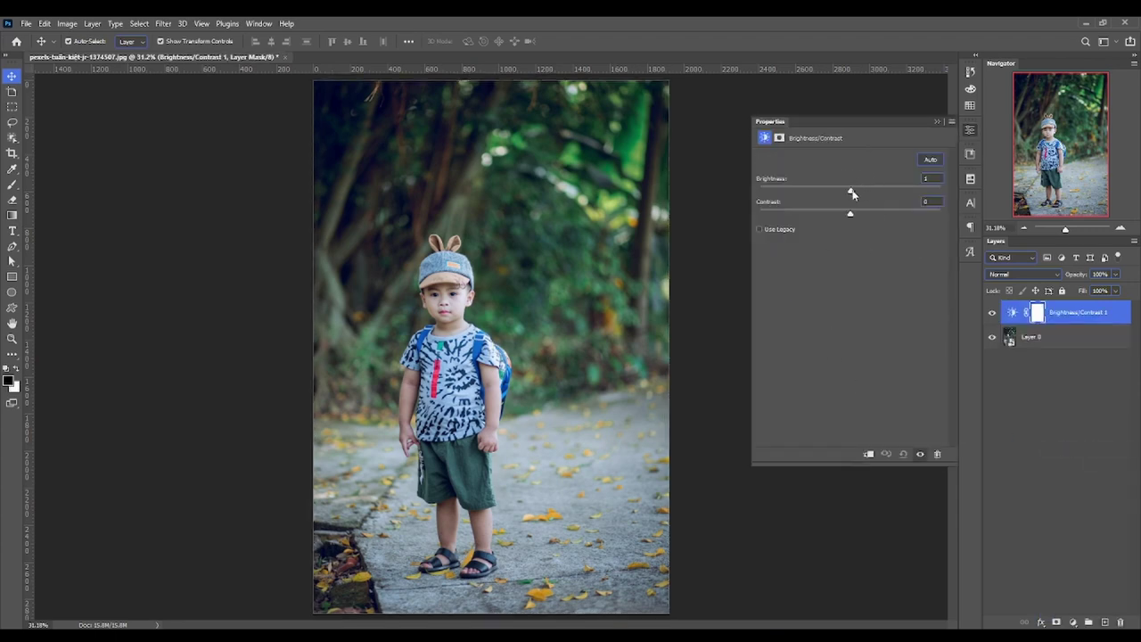
pyautogui.moveTo(852, 193); pyautogui.dragTo(869, 192)
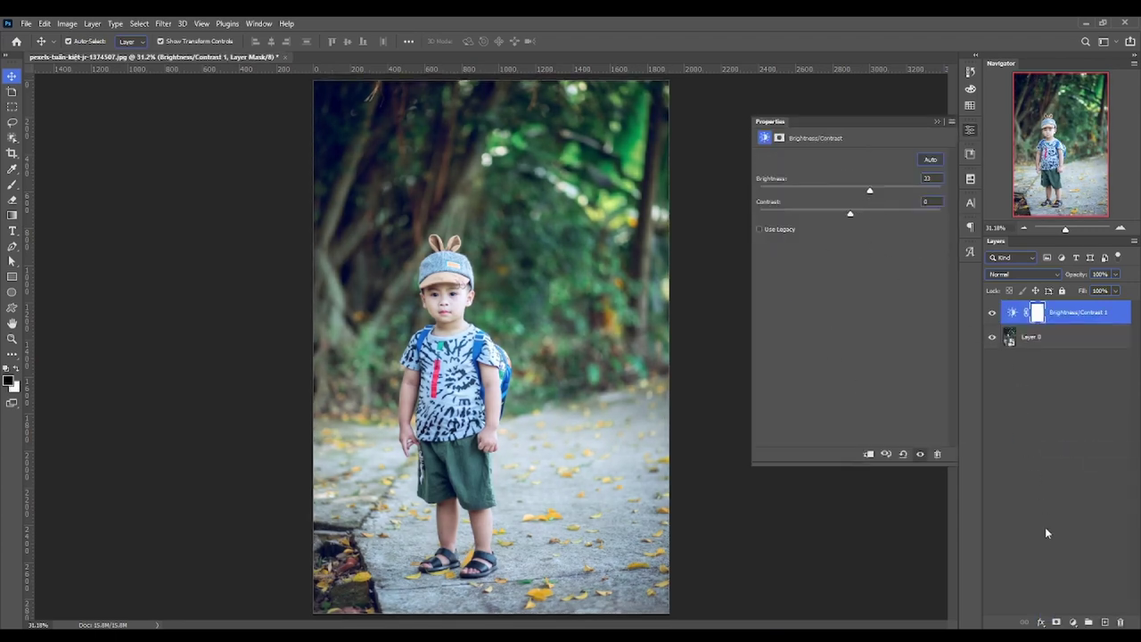
pyautogui.click(1073, 622)
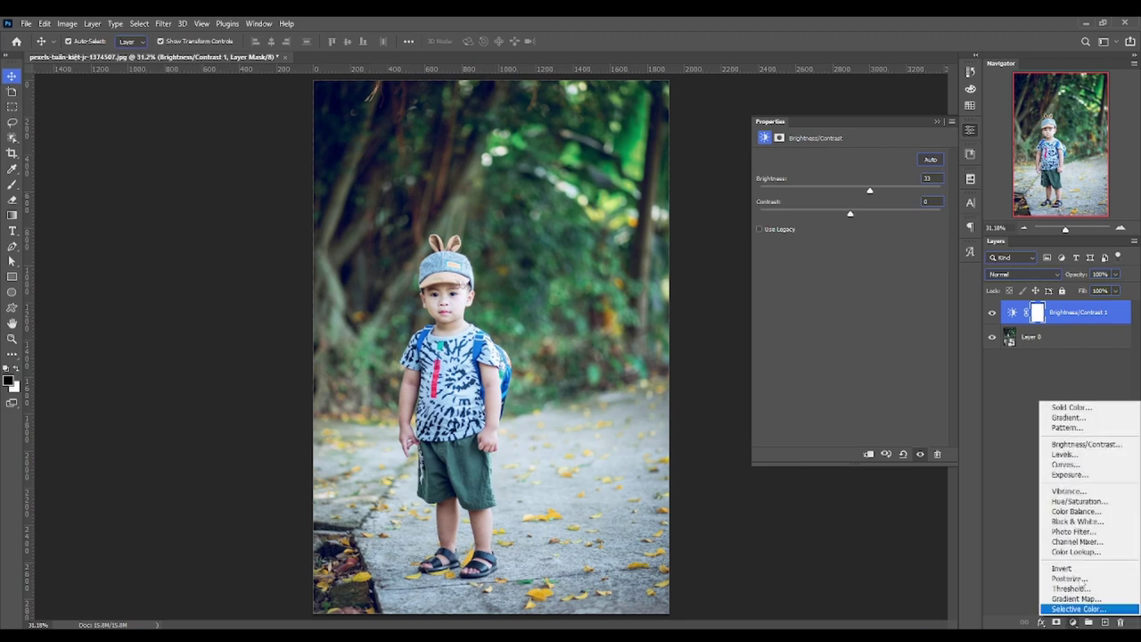
# Add a Color Balance layer with midtones Cyan-Red +3, Magenta-Green -31, Yellow-Blue -54.
pyautogui.click(1074, 511)
pyautogui.moveTo(829, 225)
pyautogui.mouseDown()
pyautogui.moveTo(801, 222)
pyautogui.moveTo(860, 204)
pyautogui.moveTo(789, 224)
pyautogui.moveTo(863, 185)
pyautogui.moveTo(842, 187)
pyautogui.mouseUp()
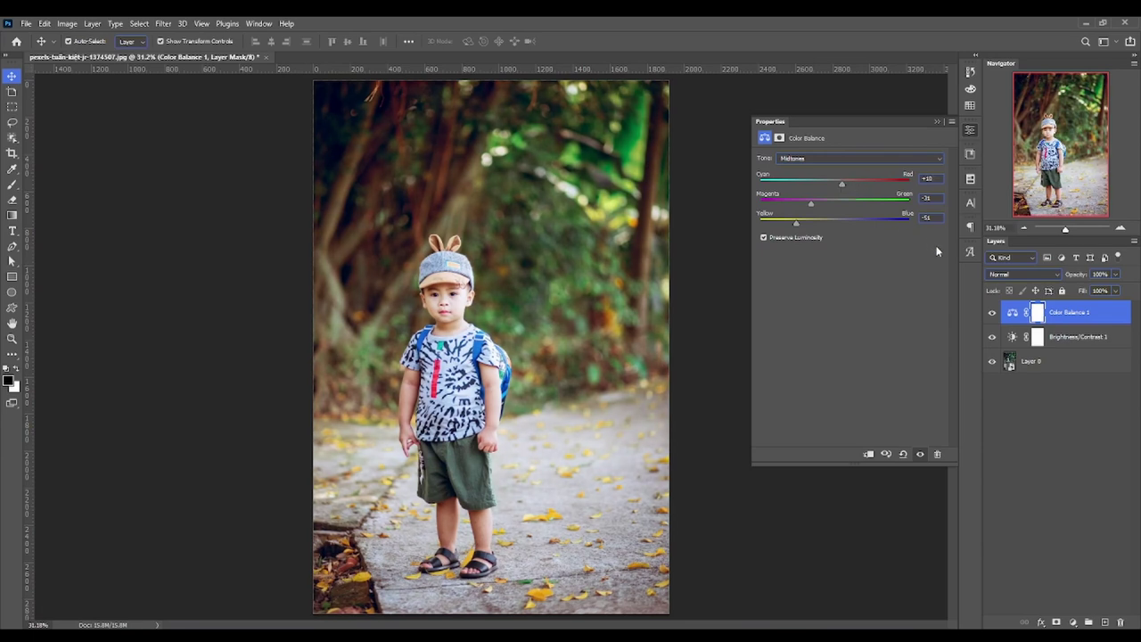
pyautogui.click(990, 313)
pyautogui.click(990, 313)
pyautogui.moveTo(842, 184); pyautogui.dragTo(833, 186)
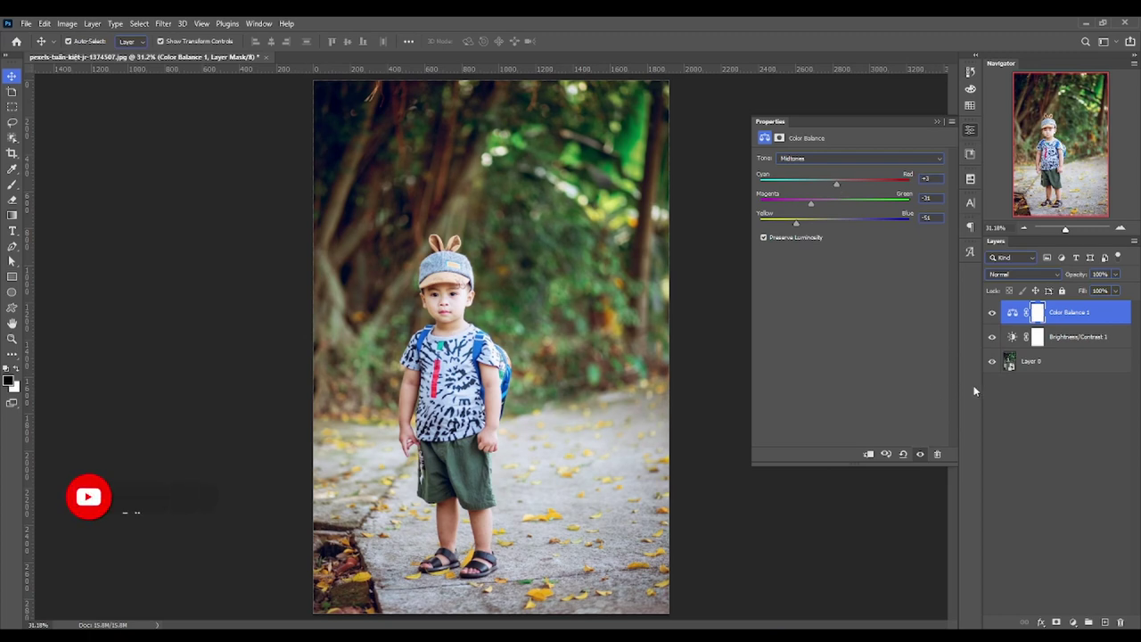
pyautogui.click(1076, 623)
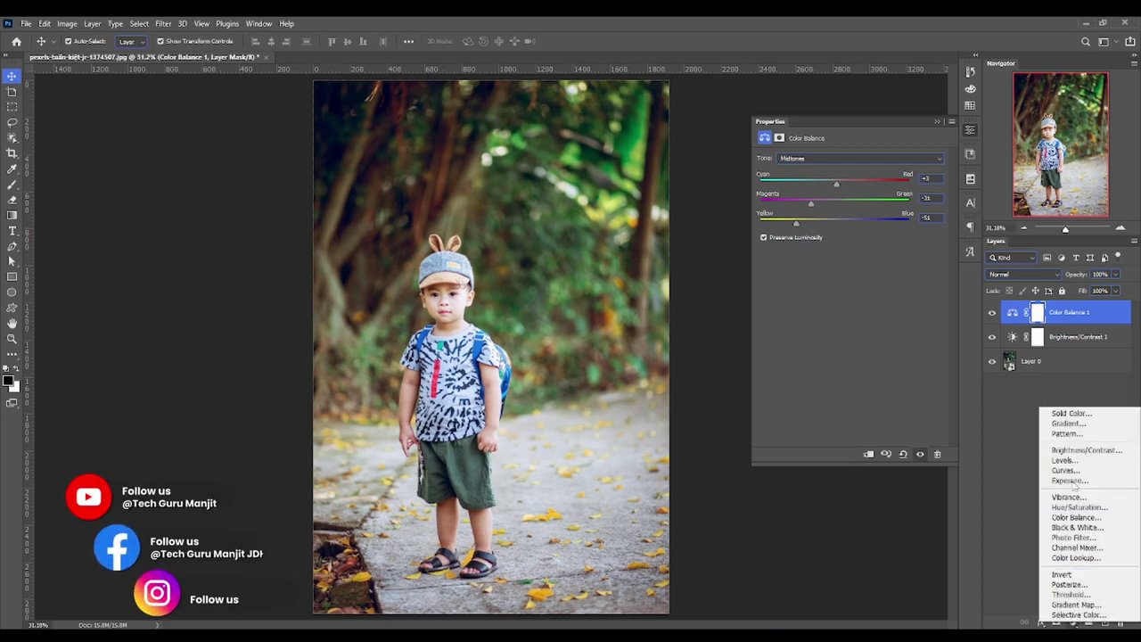
# Add a Curves layer, lifting the RGB midtones slightly and adjusting the red curve's top end.
pyautogui.click(1073, 471)
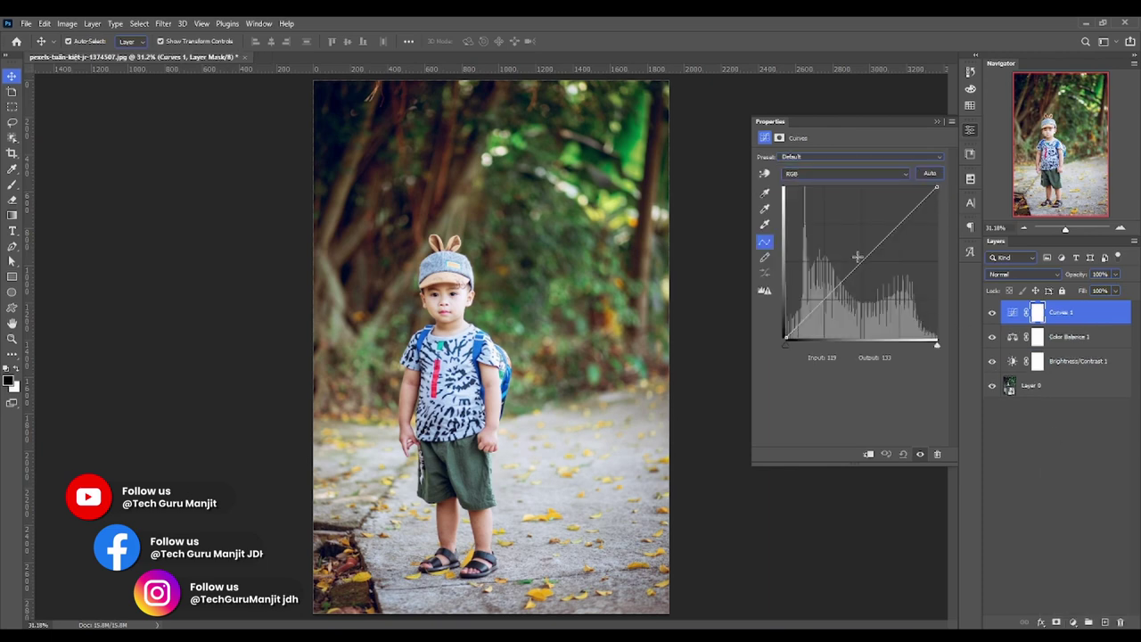
pyautogui.moveTo(857, 265); pyautogui.dragTo(858, 258)
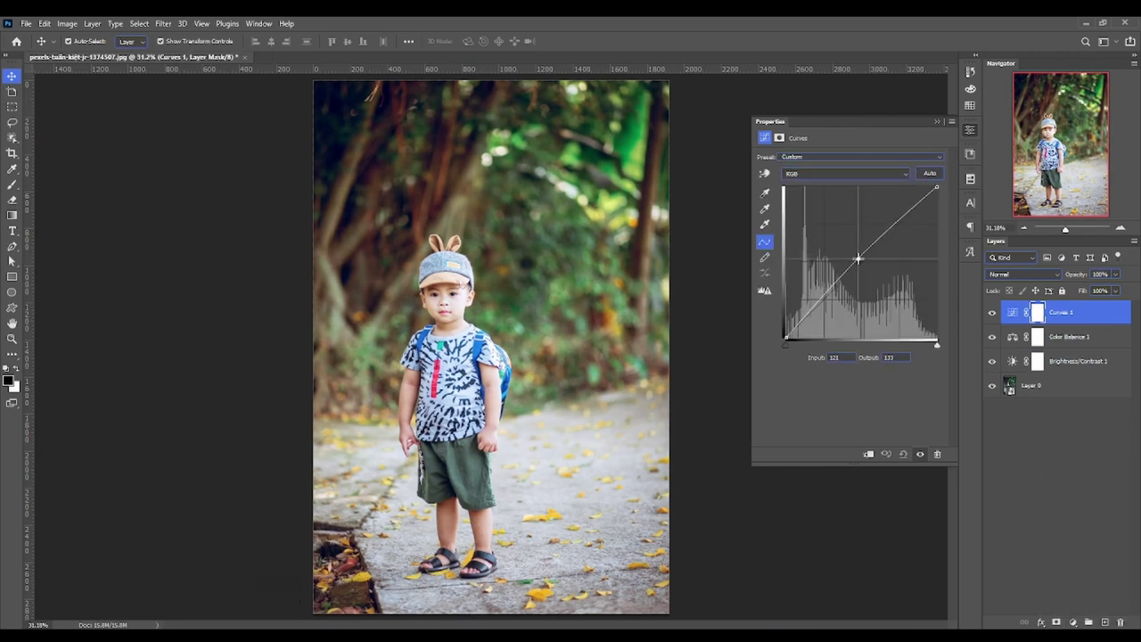
pyautogui.click(833, 173)
pyautogui.click(825, 194)
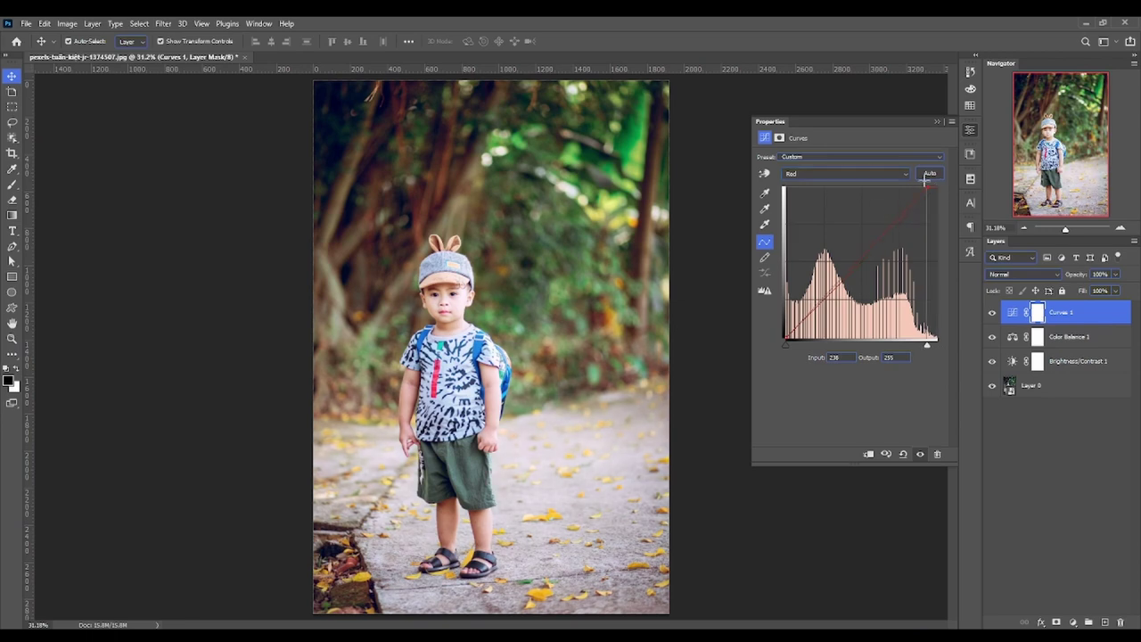
pyautogui.moveTo(945, 187); pyautogui.dragTo(952, 191)
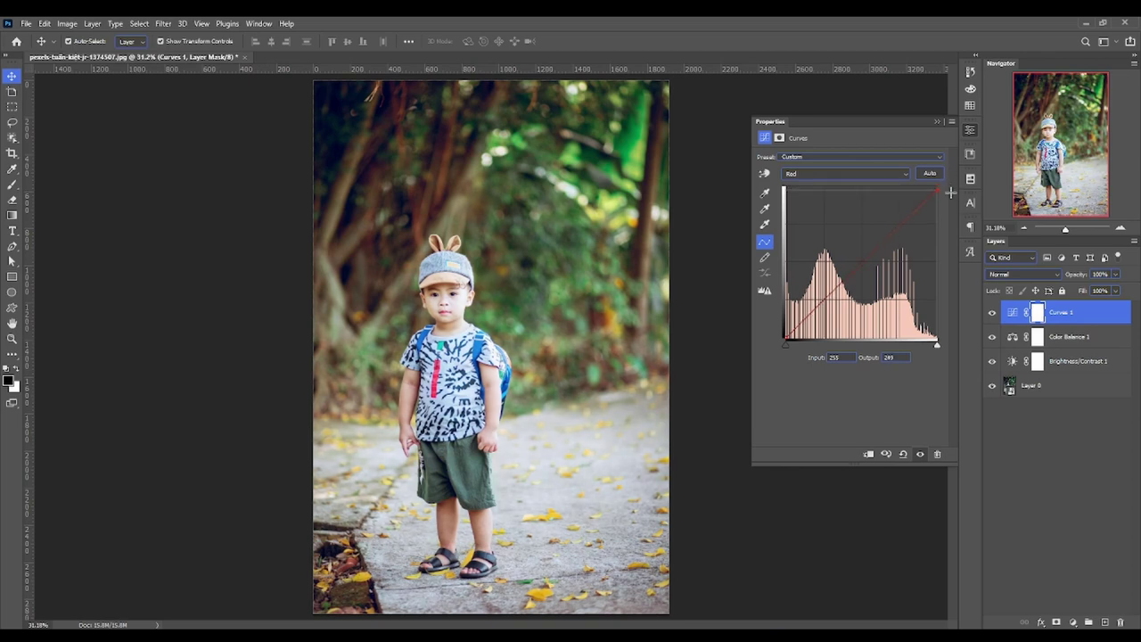
# Adjust the Green and Blue curve midpoints, lowering blue to input 134, output 125.
pyautogui.click(851, 176)
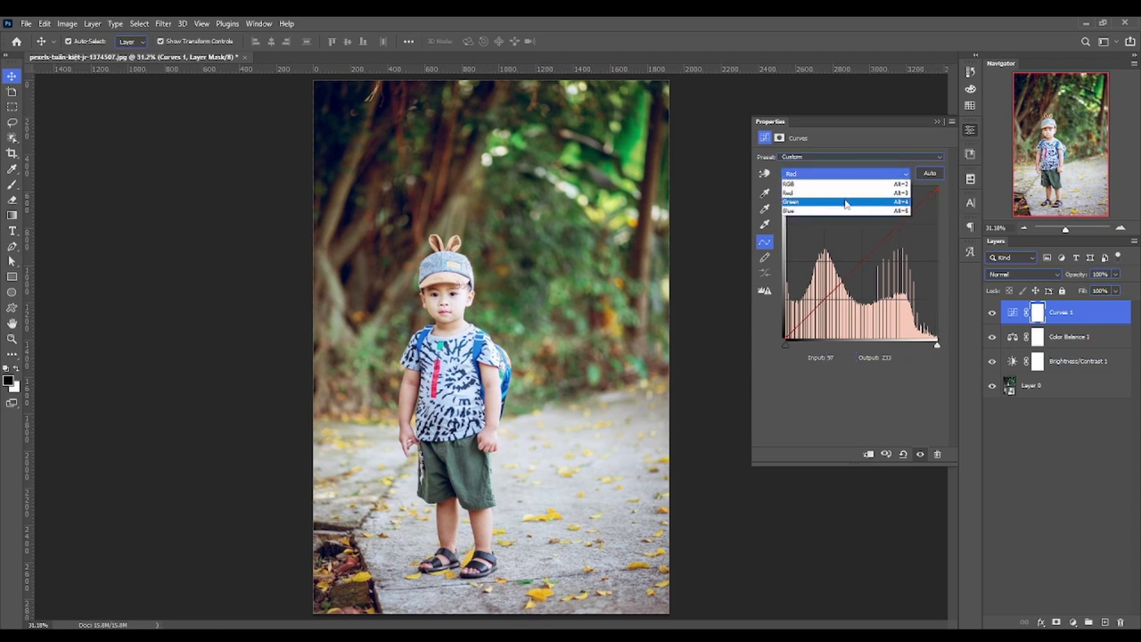
pyautogui.click(845, 204)
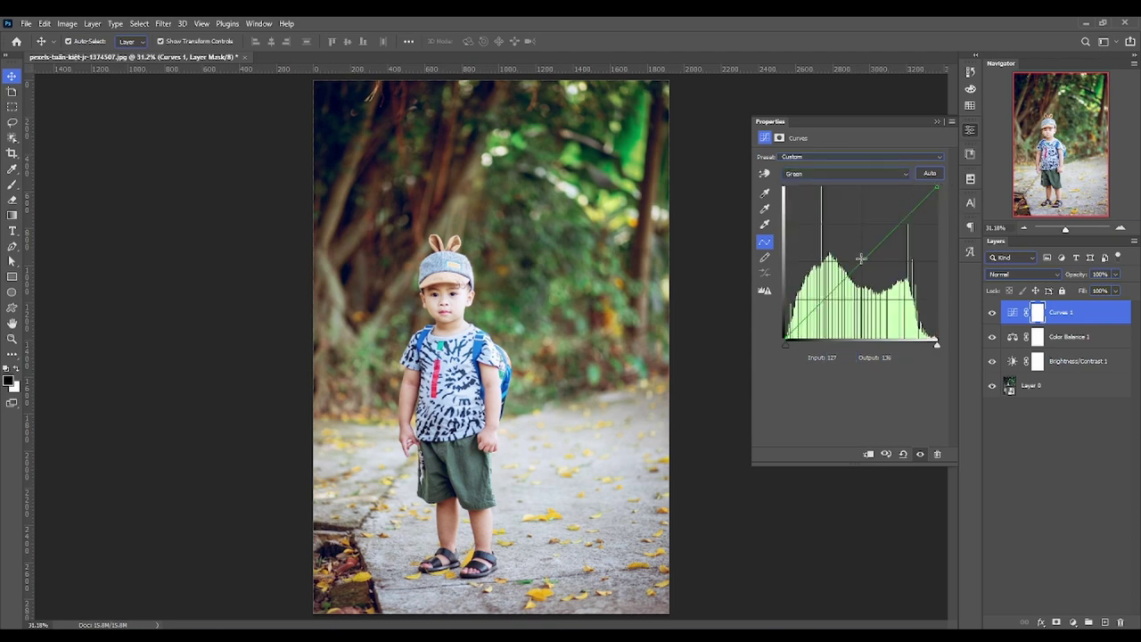
pyautogui.moveTo(860, 259); pyautogui.dragTo(867, 266)
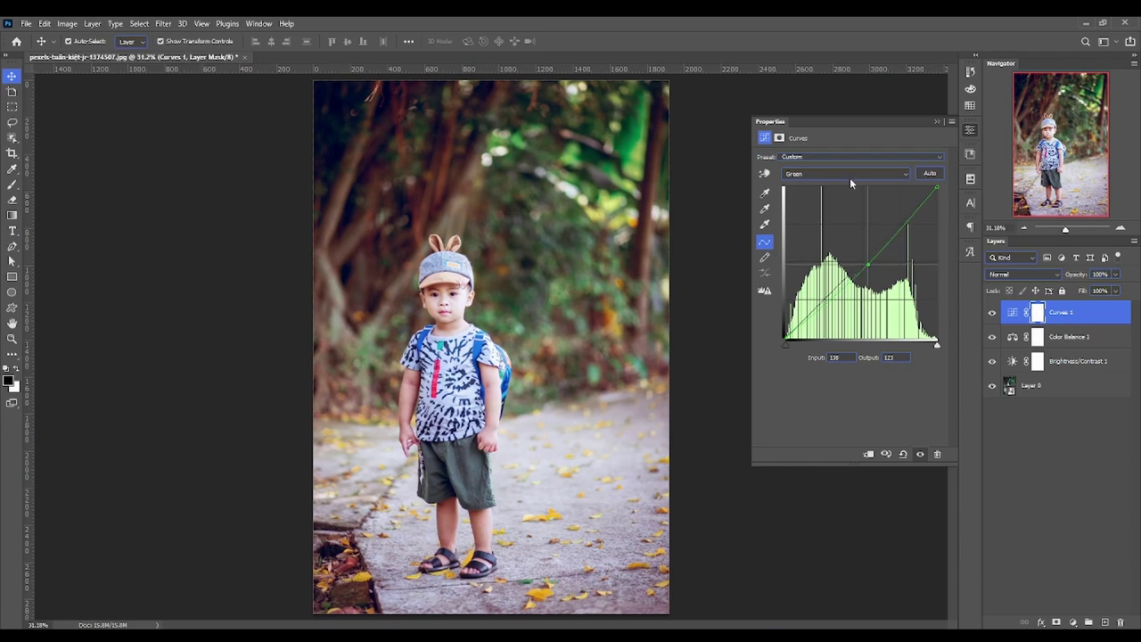
pyautogui.moveTo(871, 265); pyautogui.dragTo(867, 260)
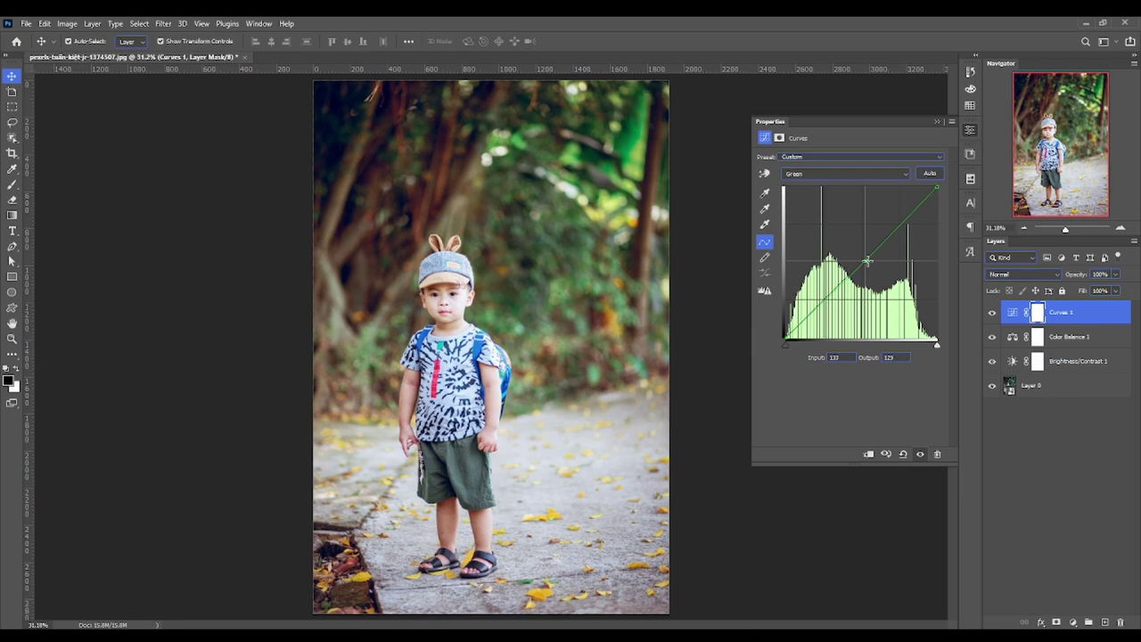
pyautogui.click(848, 176)
pyautogui.click(838, 210)
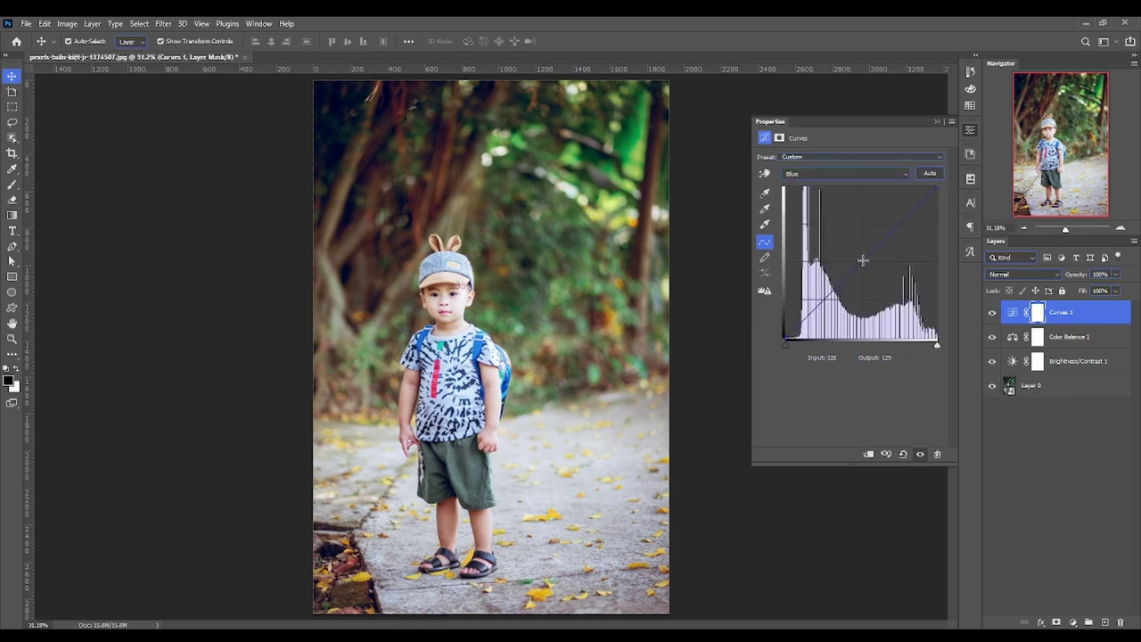
pyautogui.moveTo(861, 257); pyautogui.dragTo(864, 261)
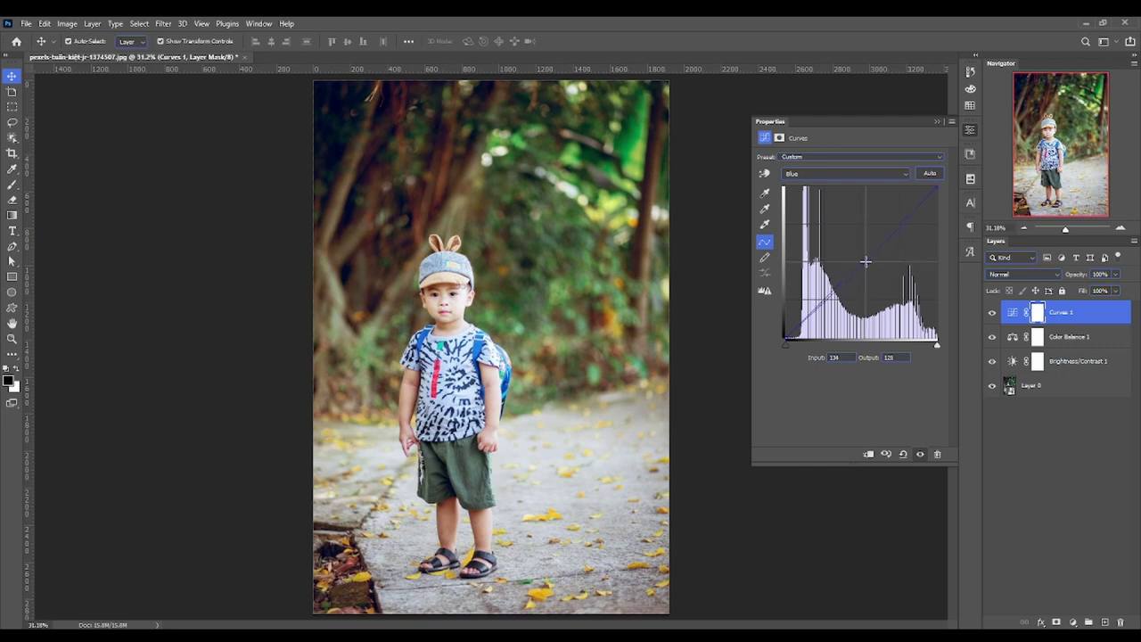
# Hide and reshow the Brightness/Contrast and Color Balance layers for a before/after comparison.
pyautogui.click(993, 336)
pyautogui.click(993, 360)
pyautogui.click(993, 360)
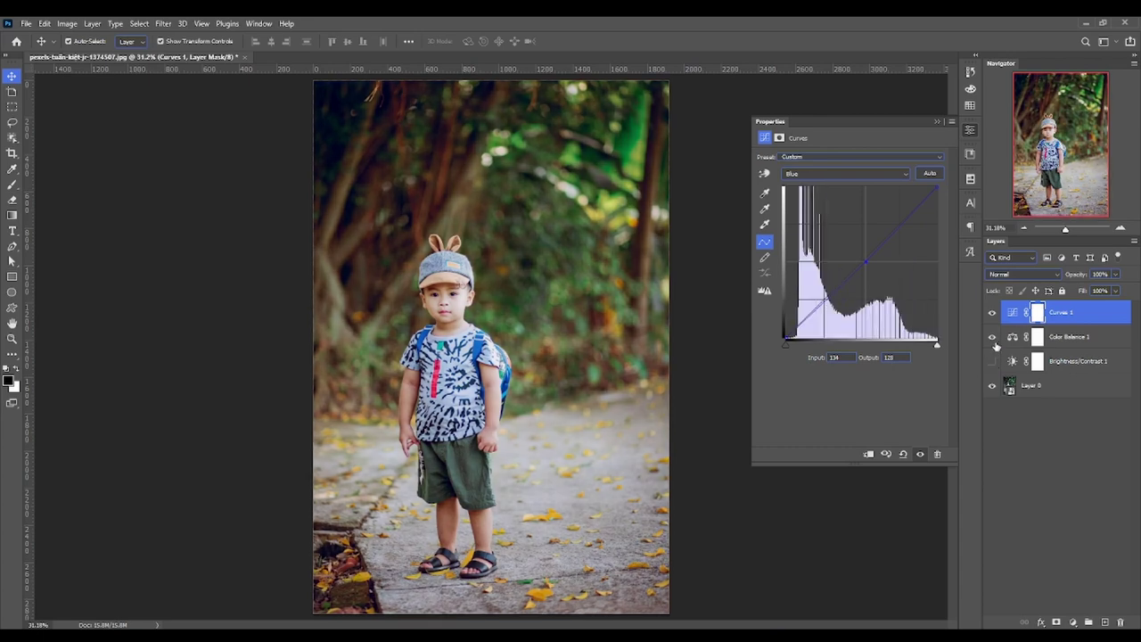
pyautogui.click(993, 337)
pyautogui.click(993, 337)
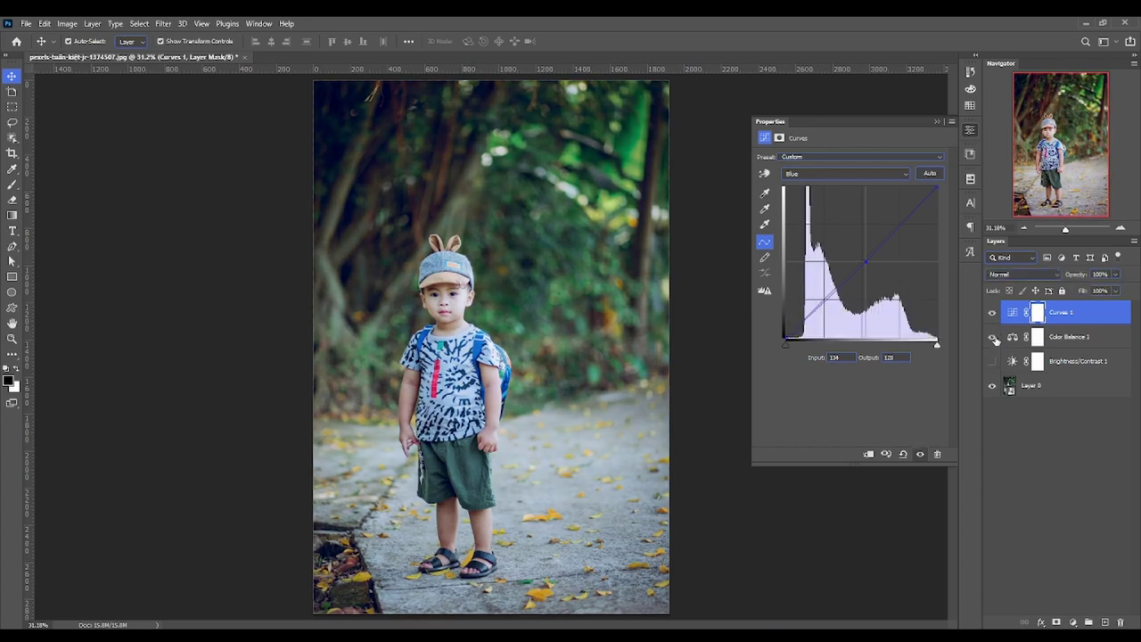
pyautogui.click(993, 360)
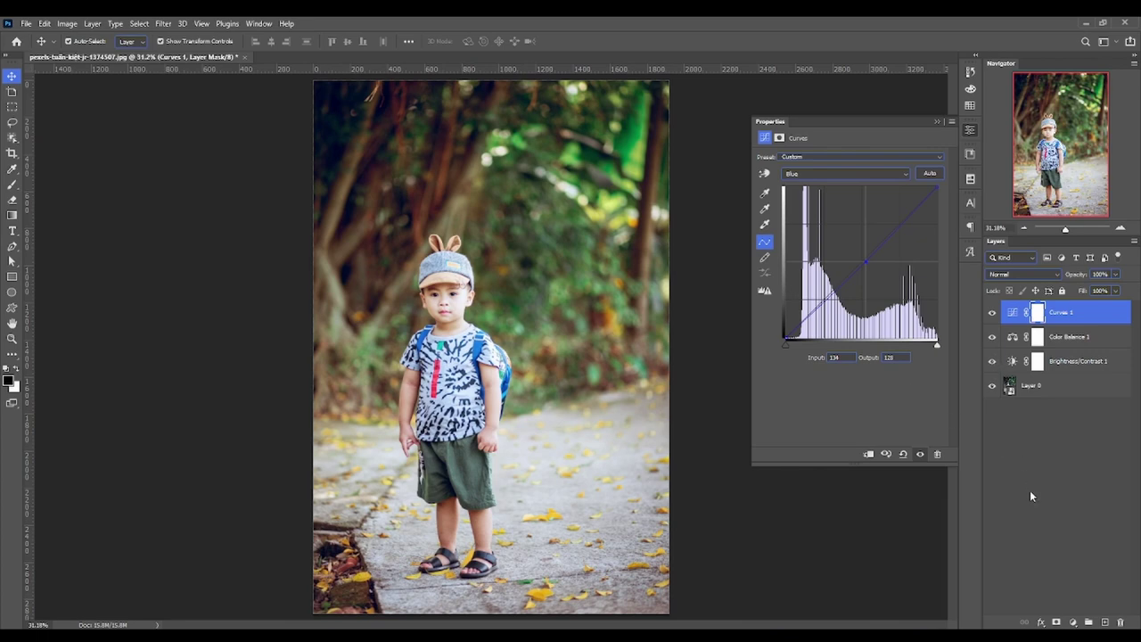
pyautogui.click(1073, 623)
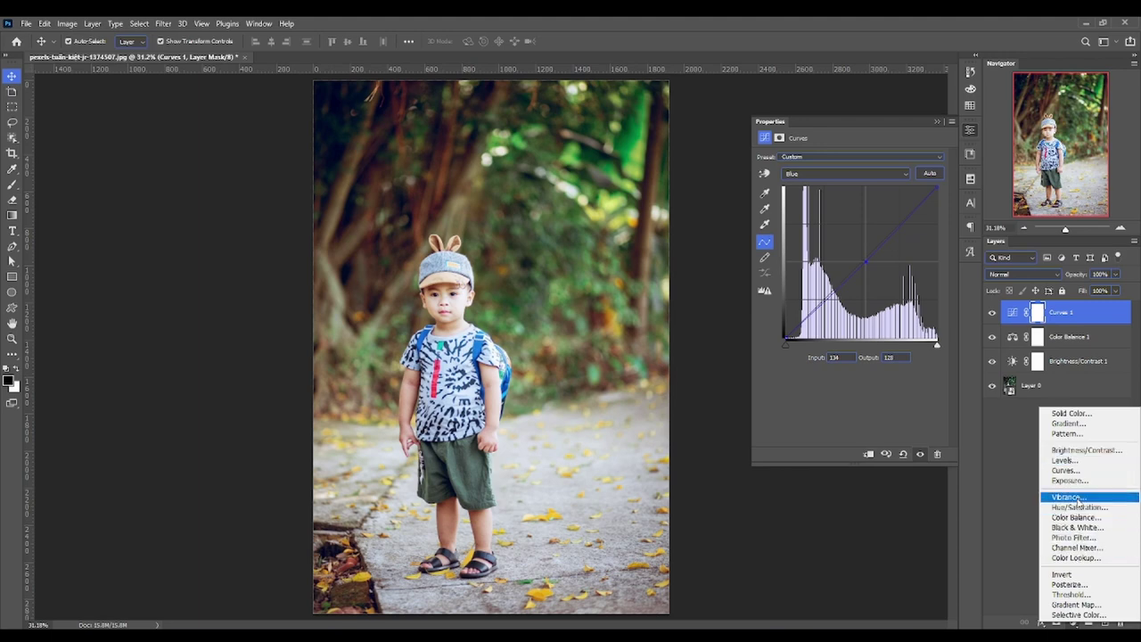
# Add a Vibrance layer with vibrance strongly boosted and saturation at +9.
pyautogui.click(1077, 498)
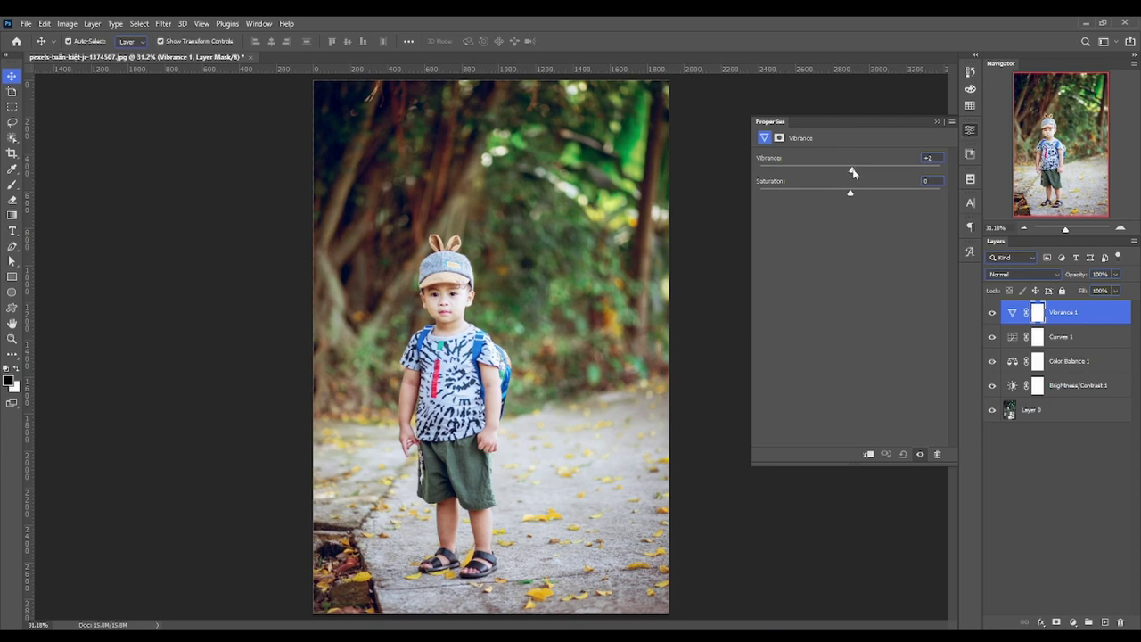
pyautogui.moveTo(852, 169)
pyautogui.mouseDown()
pyautogui.moveTo(899, 174)
pyautogui.moveTo(858, 194)
pyautogui.mouseUp()
# Try a Hue/Saturation layer with saturation +41 and a hue shift, then reset and delete it.
pyautogui.click(1073, 622)
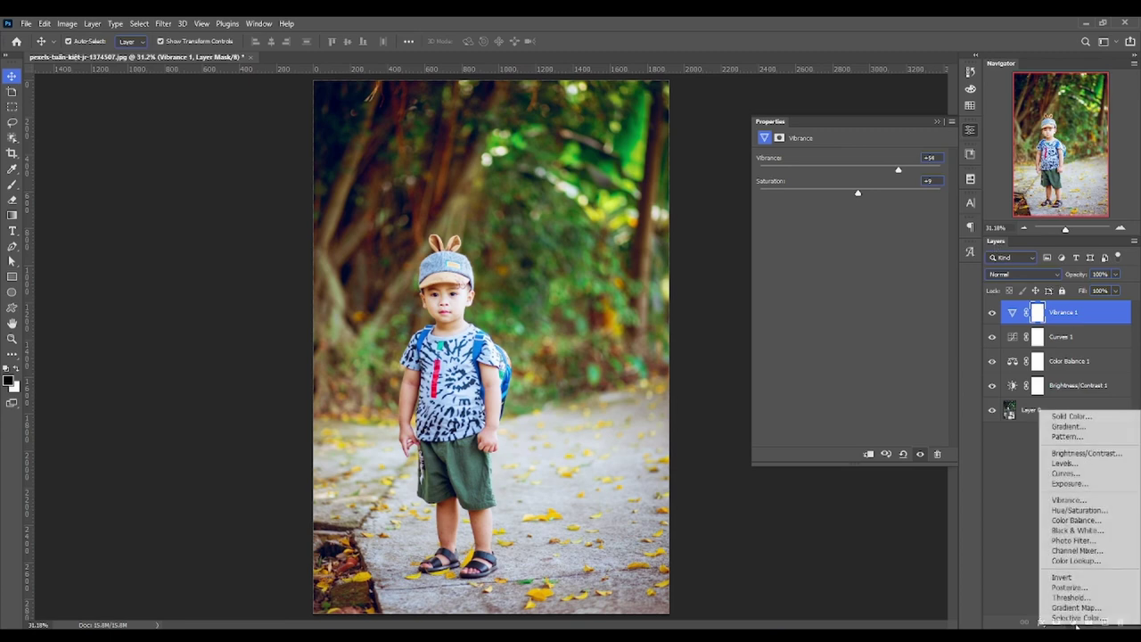
pyautogui.click(1078, 510)
pyautogui.moveTo(850, 223)
pyautogui.mouseDown()
pyautogui.moveTo(887, 227)
pyautogui.moveTo(844, 227)
pyautogui.mouseUp()
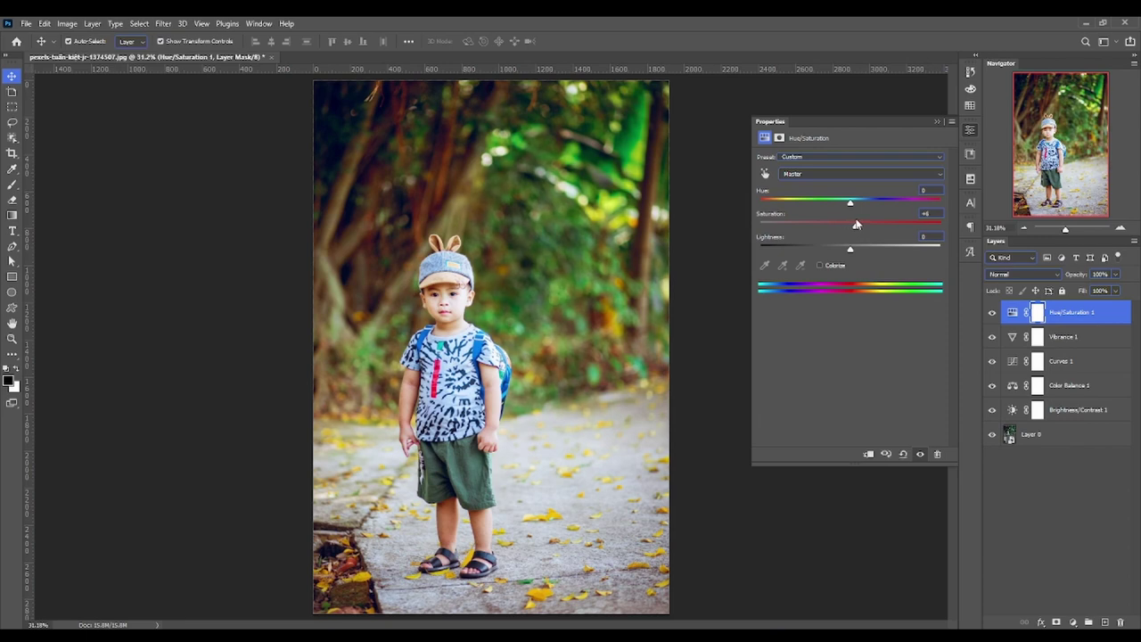
pyautogui.moveTo(854, 196); pyautogui.dragTo(845, 203)
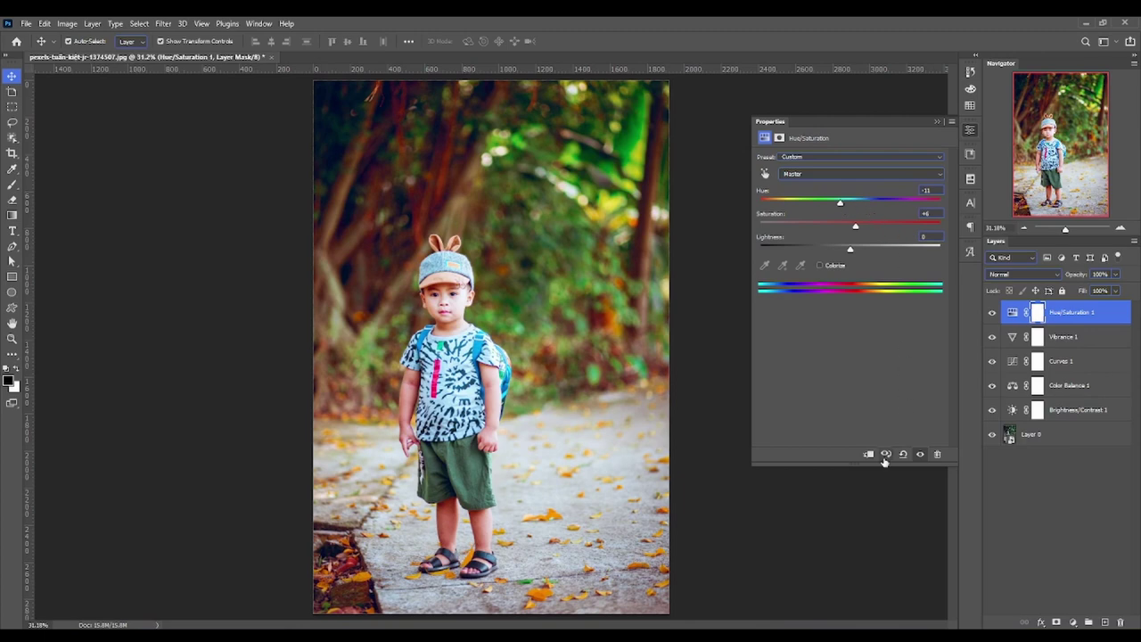
pyautogui.click(902, 454)
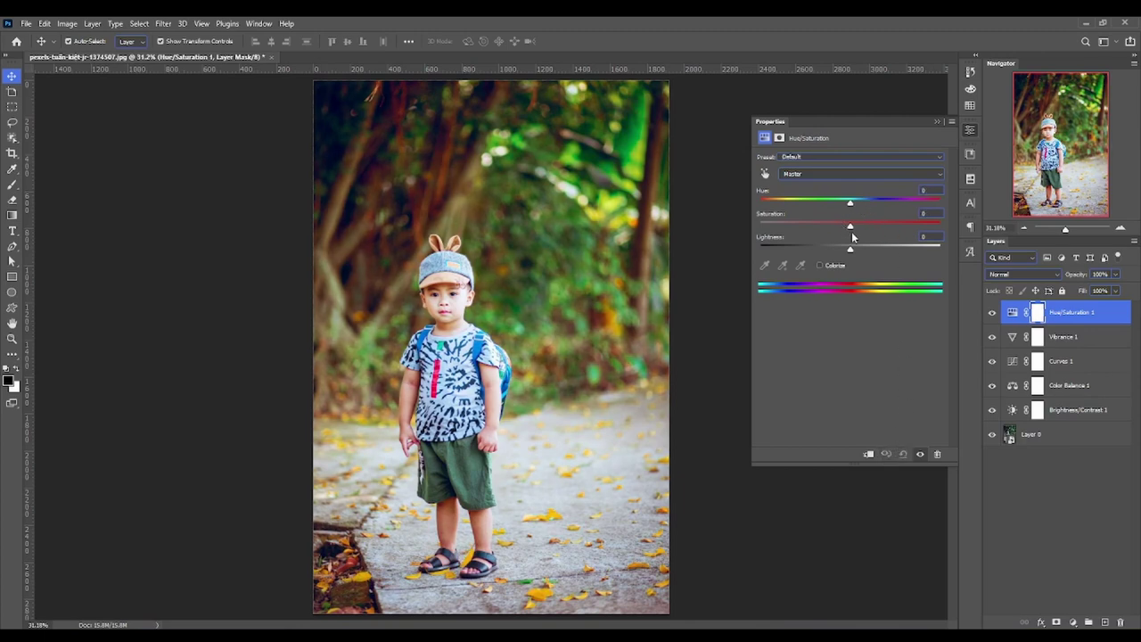
pyautogui.press('Delete')
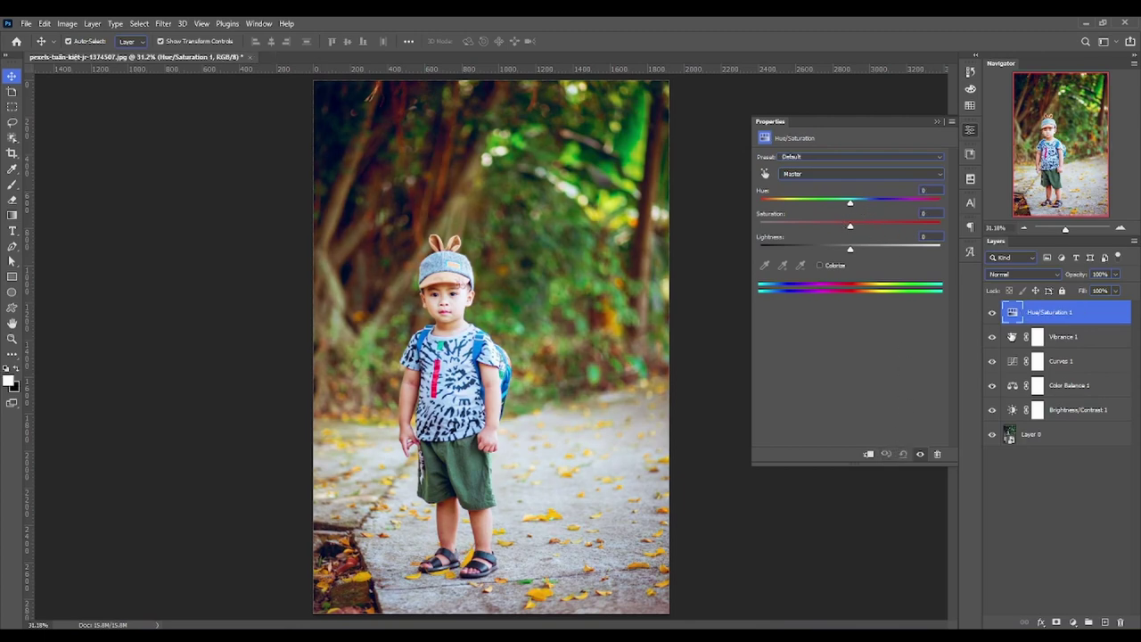
pyautogui.click(1074, 622)
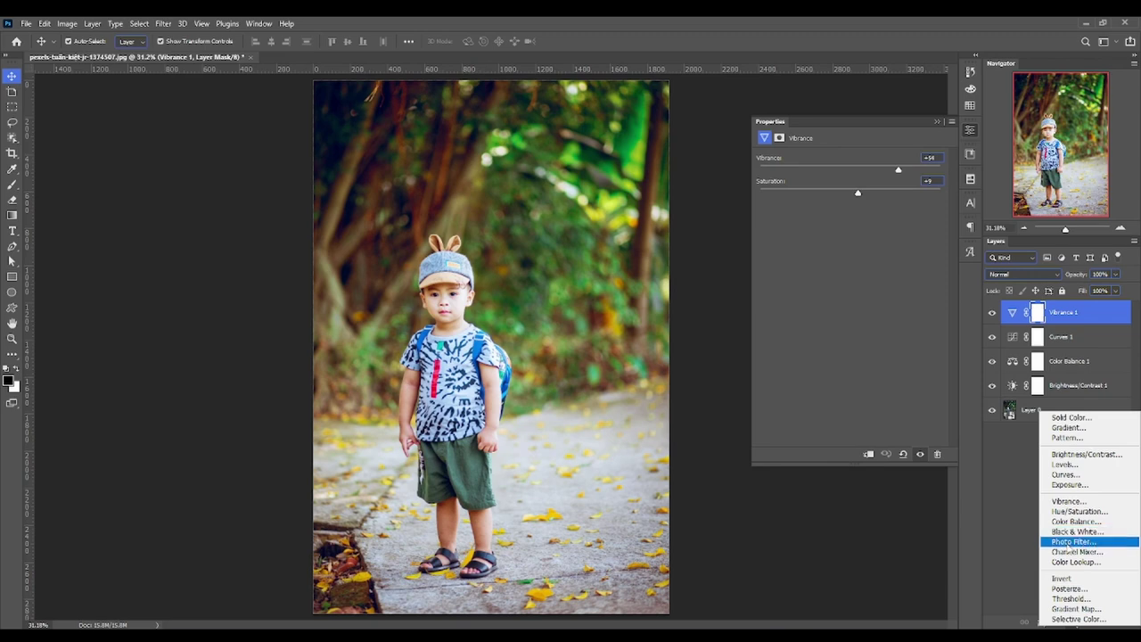
# Add a Photo Filter layer using a custom pale peach colour at 51% density.
pyautogui.click(1068, 542)
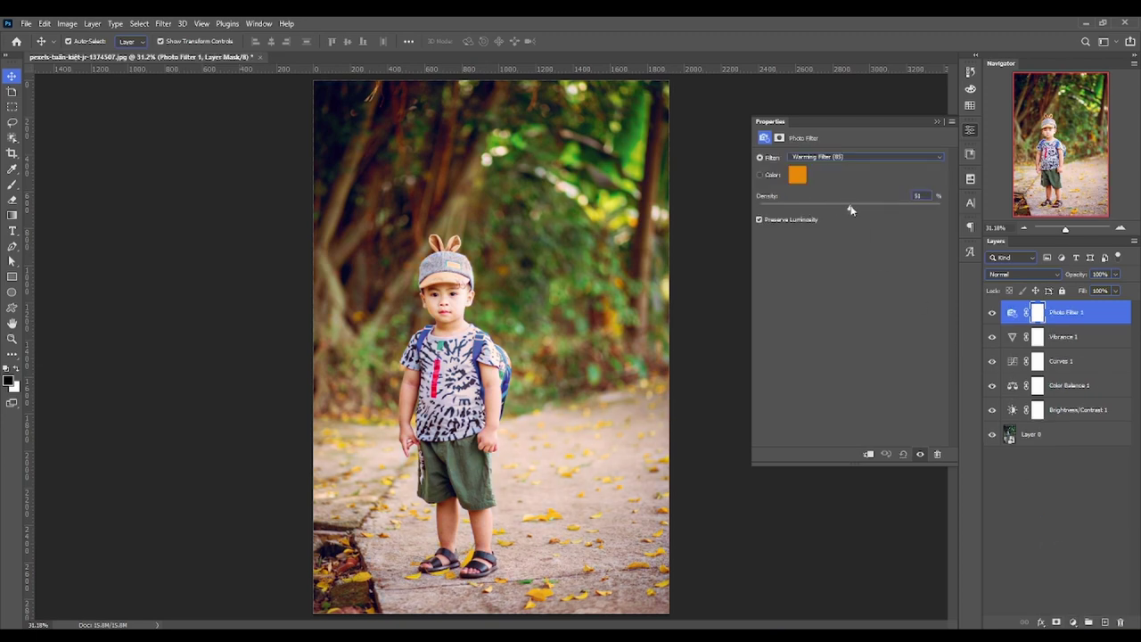
pyautogui.click(820, 158)
pyautogui.click(772, 175)
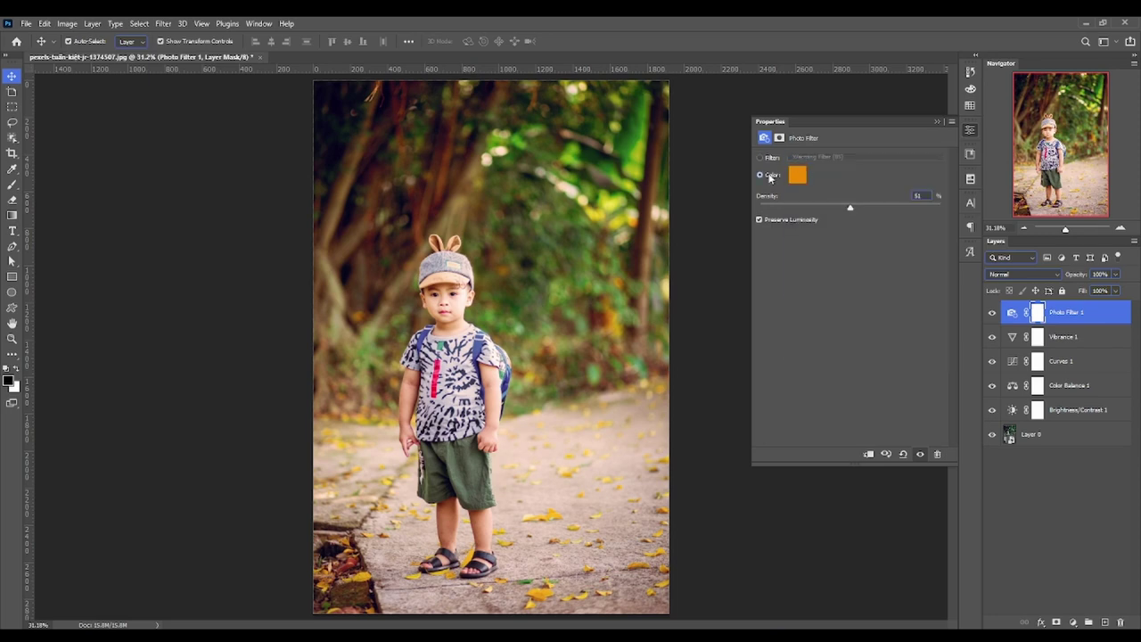
pyautogui.moveTo(751, 263)
pyautogui.mouseDown()
pyautogui.moveTo(685, 185)
pyautogui.moveTo(613, 224)
pyautogui.moveTo(684, 223)
pyautogui.mouseUp()
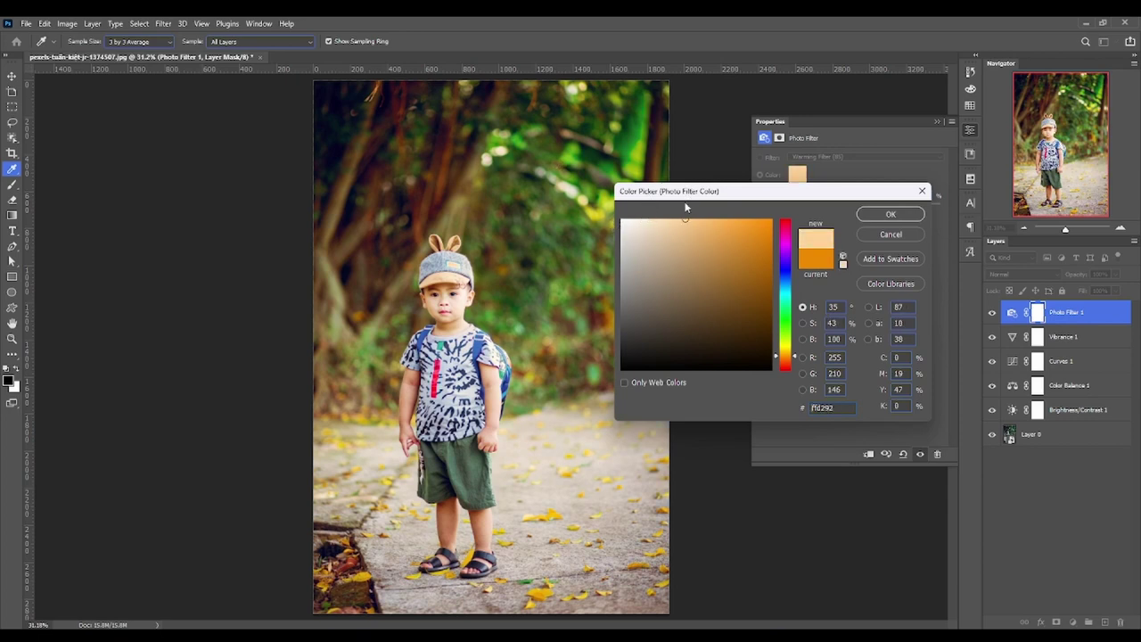
pyautogui.click(871, 215)
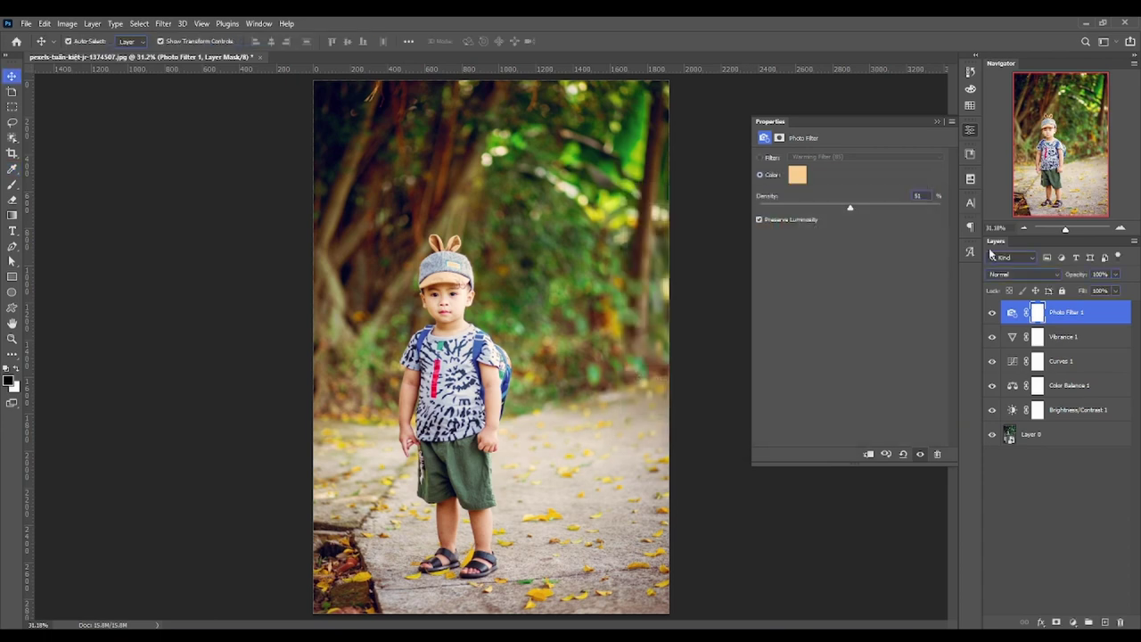
pyautogui.click(994, 315)
pyautogui.click(1075, 622)
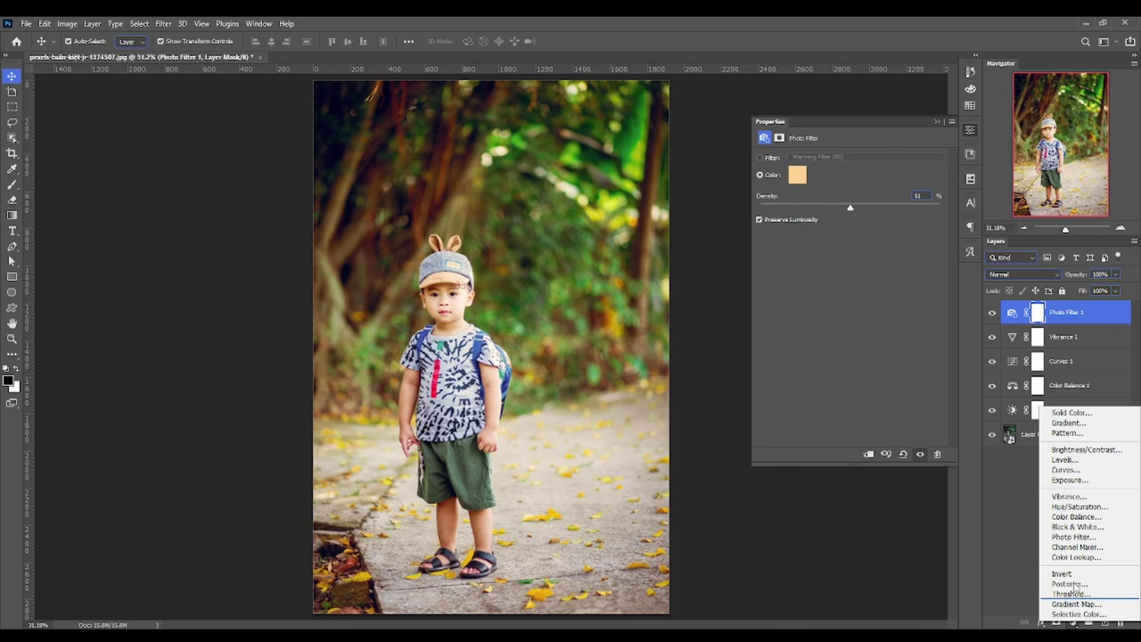
# Add a Color Lookup layer and preview 3DLUT looks from 2Strip through Candlelight.
pyautogui.click(1119, 560)
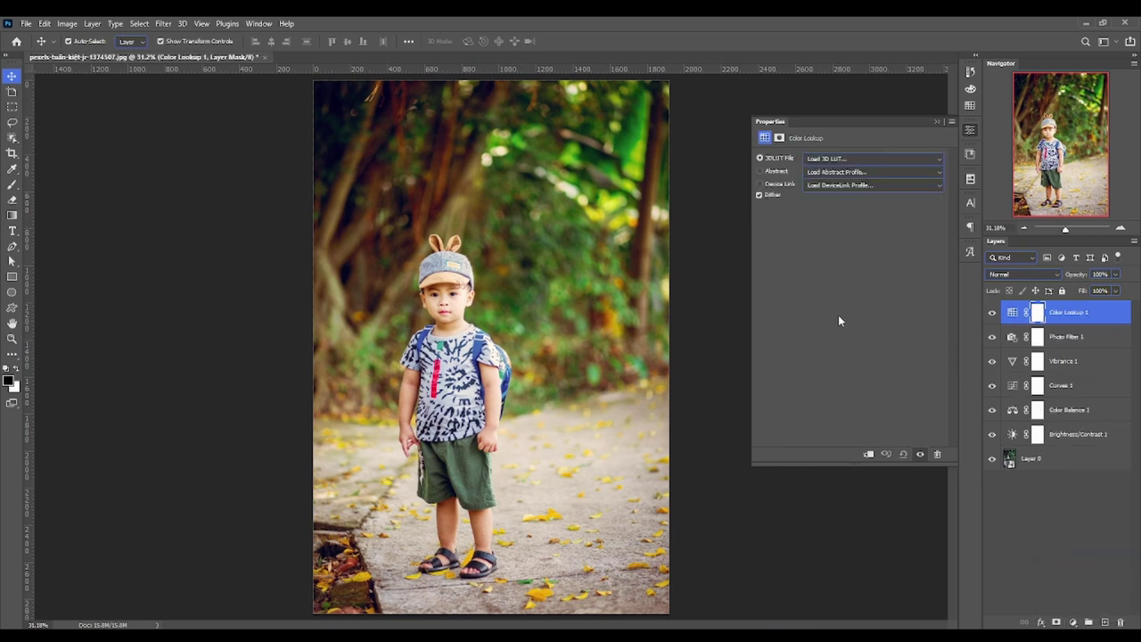
pyautogui.click(839, 158)
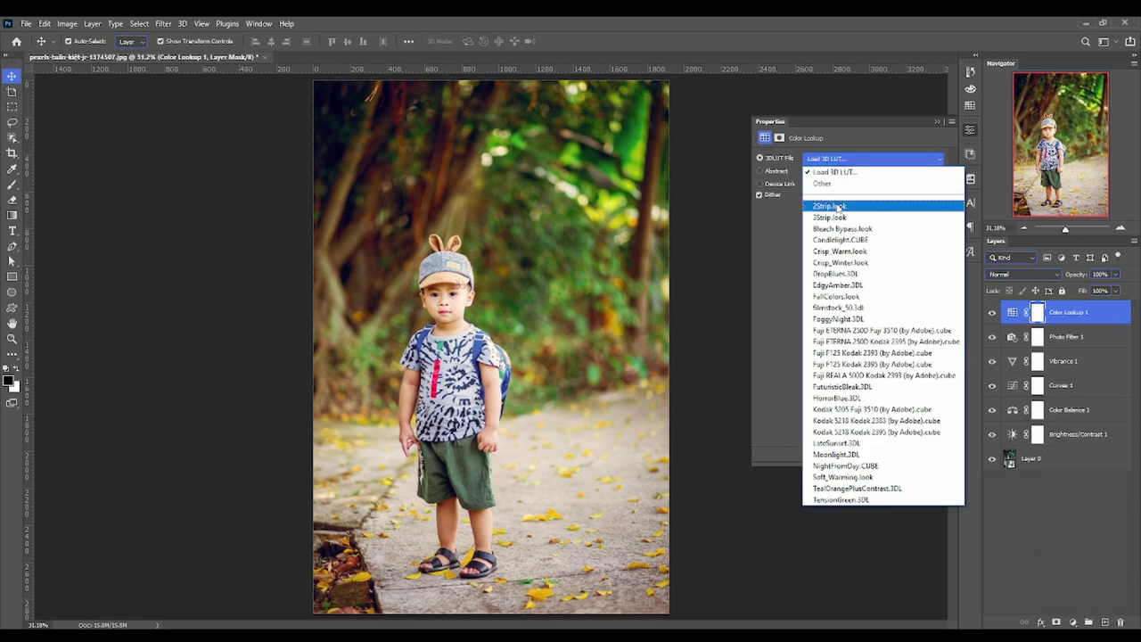
pyautogui.click(838, 206)
pyautogui.press('Down')
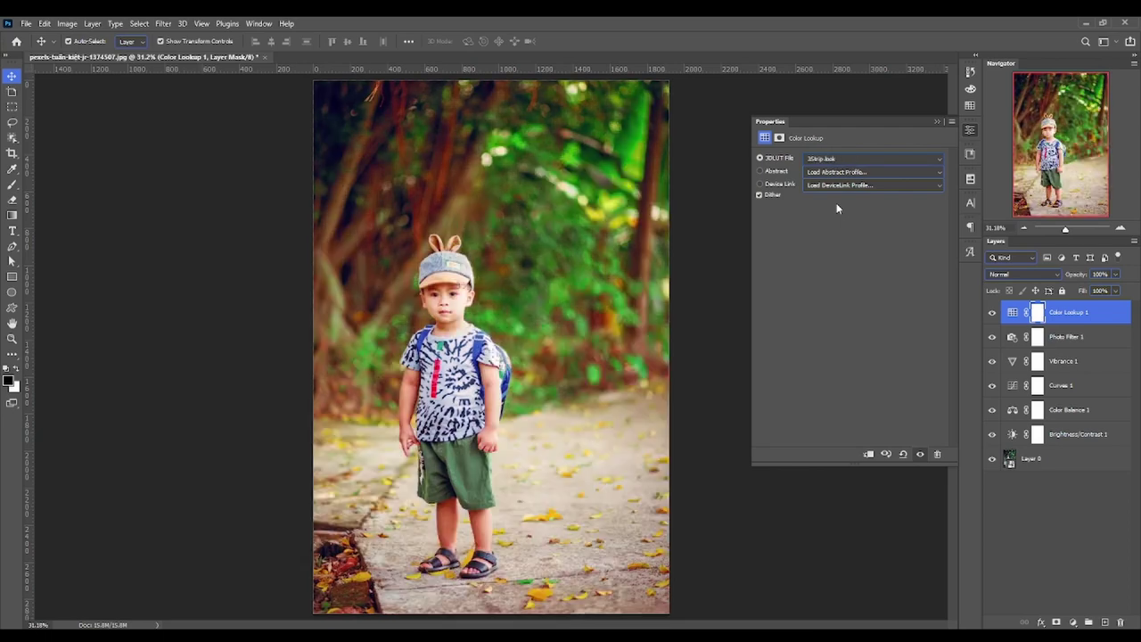
pyautogui.press('Down')
pyautogui.press('Down')
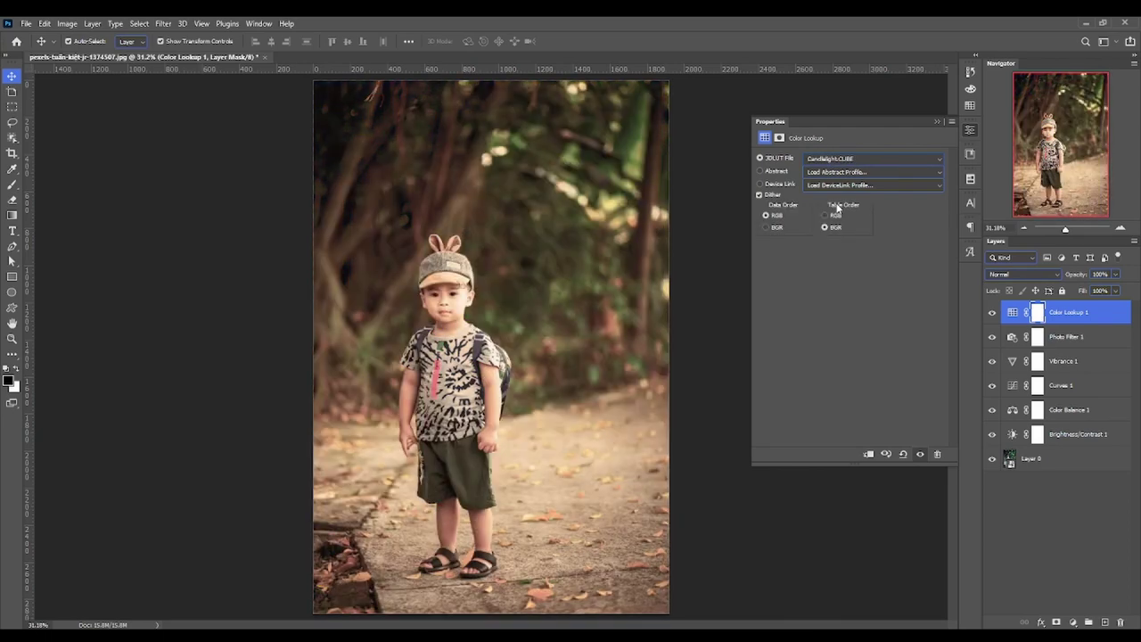
# Browse further LUTs, settle on Kodak 5218 Kodak 2395, and toggle the layer to compare.
pyautogui.press('Down')
pyautogui.press('Up')
pyautogui.press('Down')
pyautogui.press('Down')
pyautogui.press('Down')
pyautogui.press('Down')
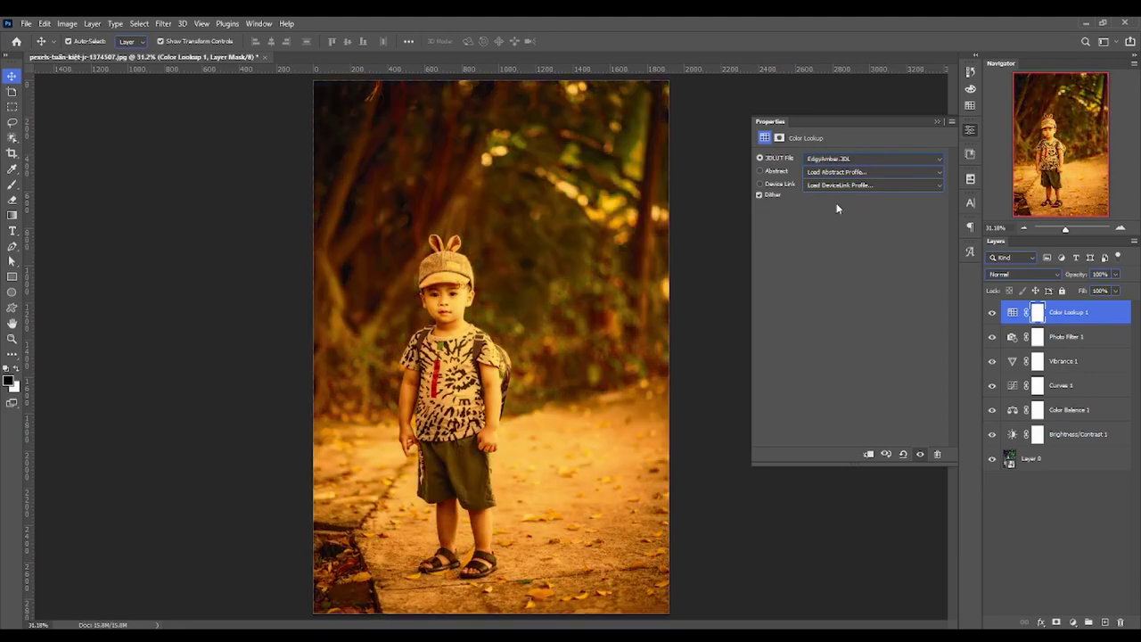
pyautogui.press('Down')
pyautogui.press('Down')
pyautogui.press('Down')
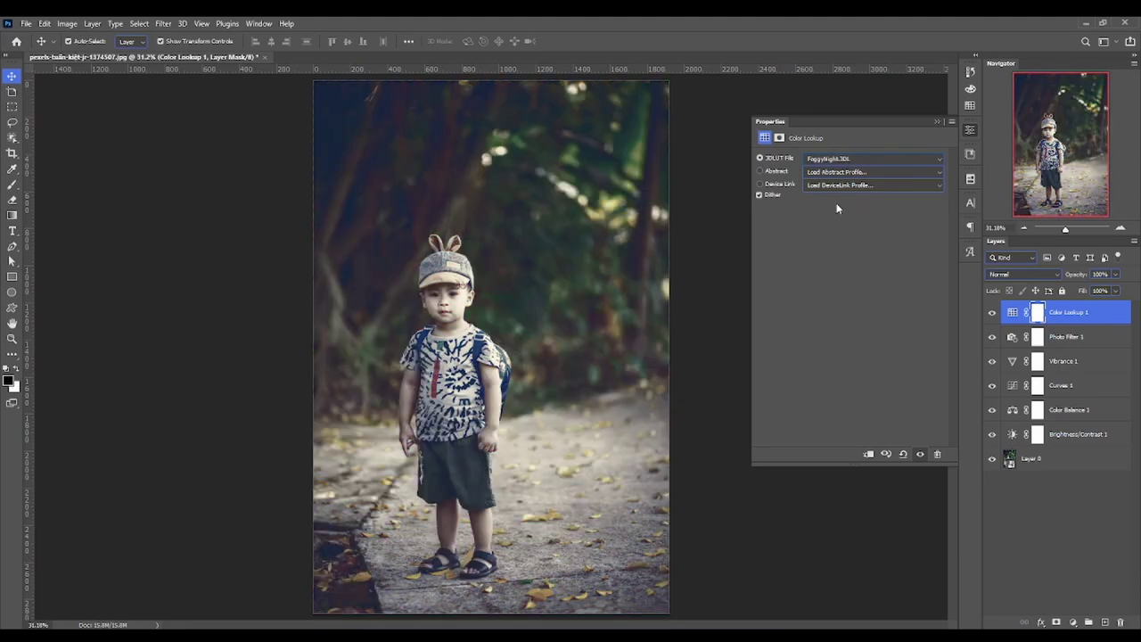
pyautogui.press('Down')
pyautogui.press('Down')
pyautogui.press('Down')
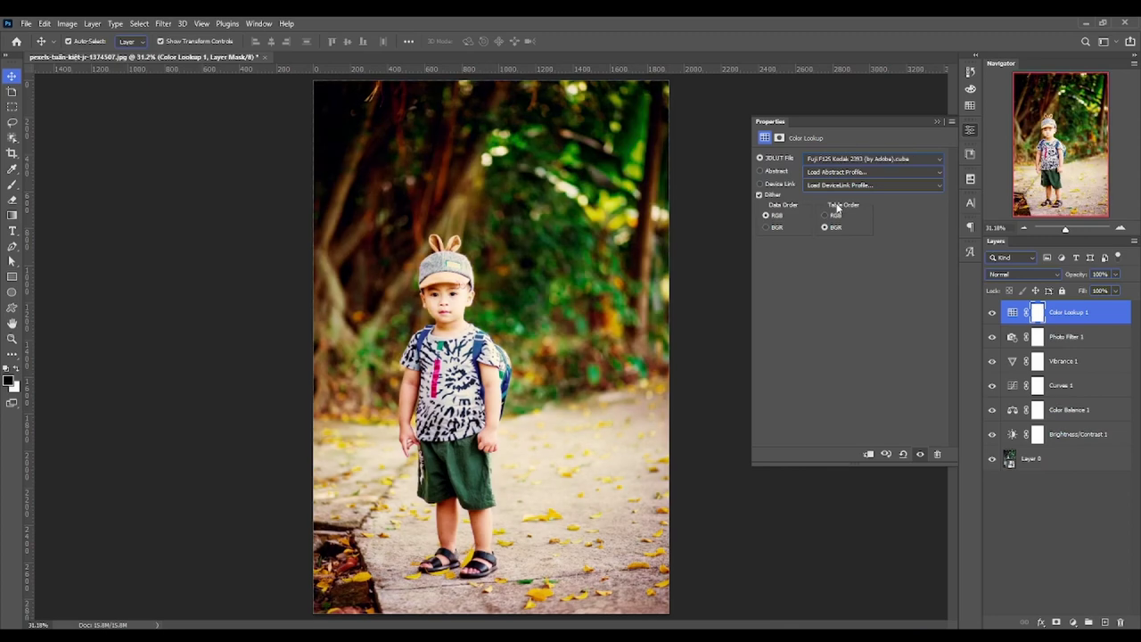
pyautogui.press('Down')
pyautogui.press('Down')
pyautogui.press('Down')
pyautogui.press('Down')
pyautogui.press('Down')
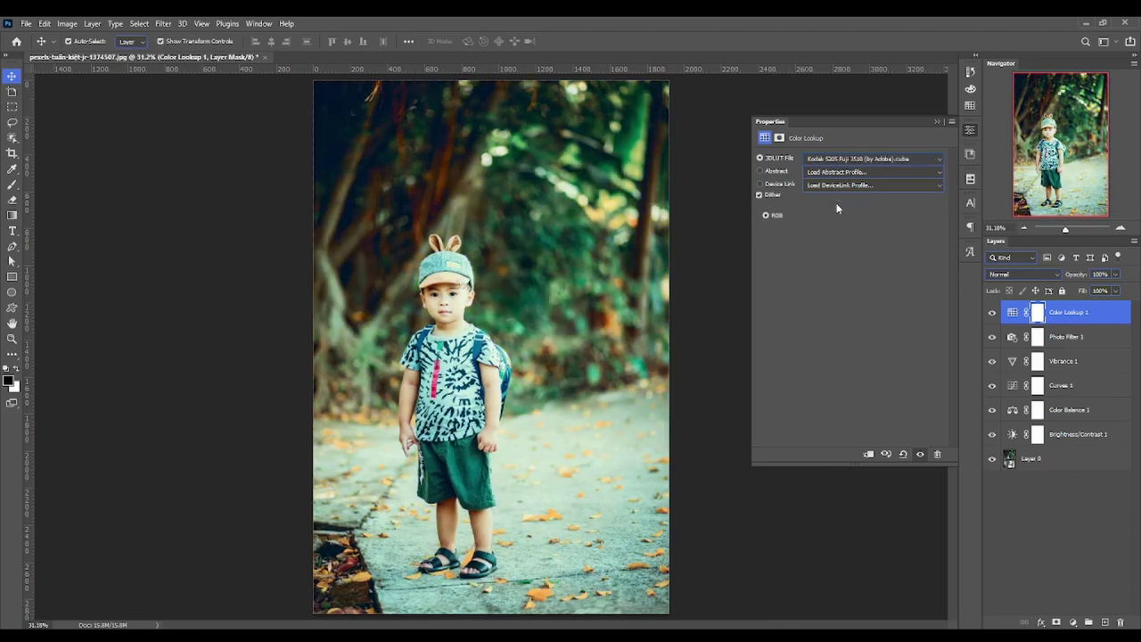
pyautogui.press('Down')
pyautogui.press('Down')
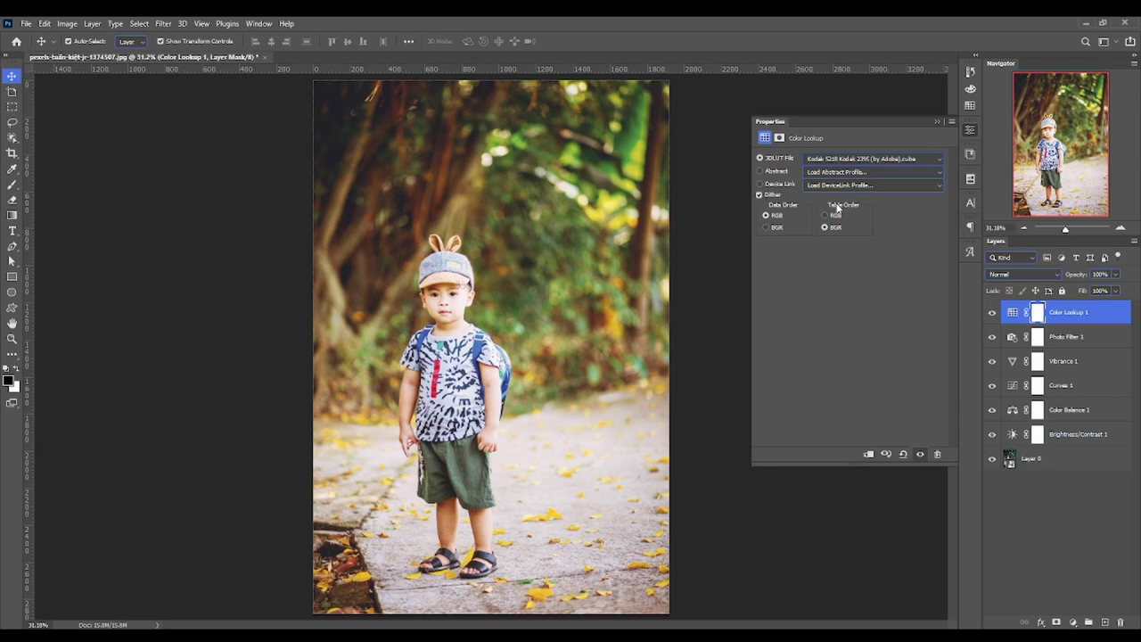
pyautogui.click(992, 313)
pyautogui.click(721, 527)
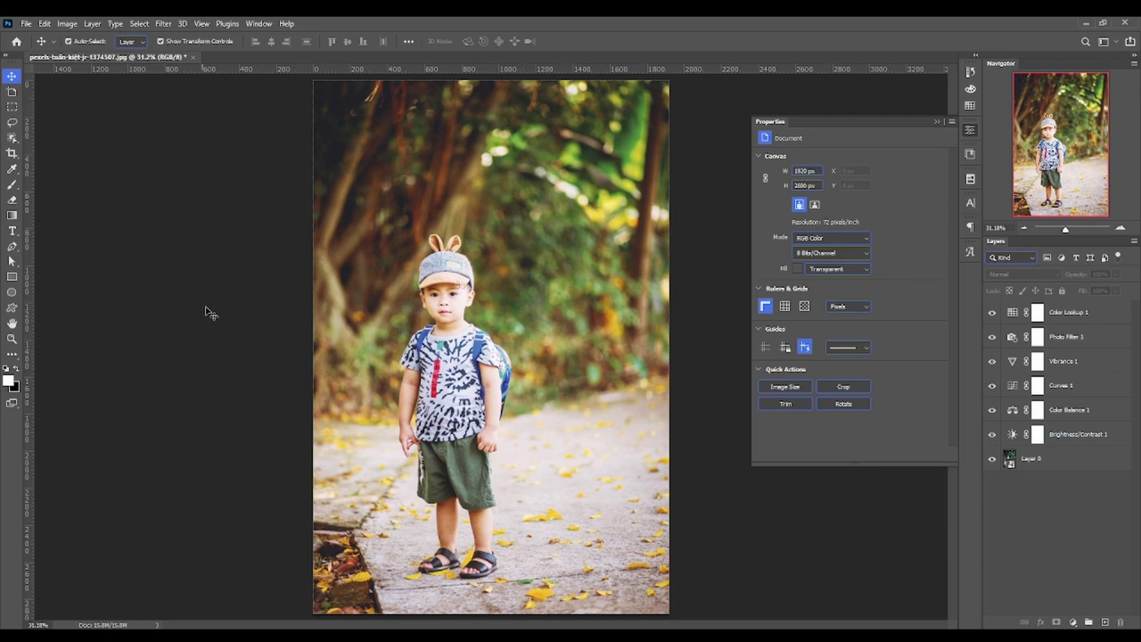
pyautogui.click(992, 313)
pyautogui.moveTo(993, 325)
pyautogui.mouseDown()
pyautogui.moveTo(995, 436)
pyautogui.moveTo(991, 313)
pyautogui.mouseUp()
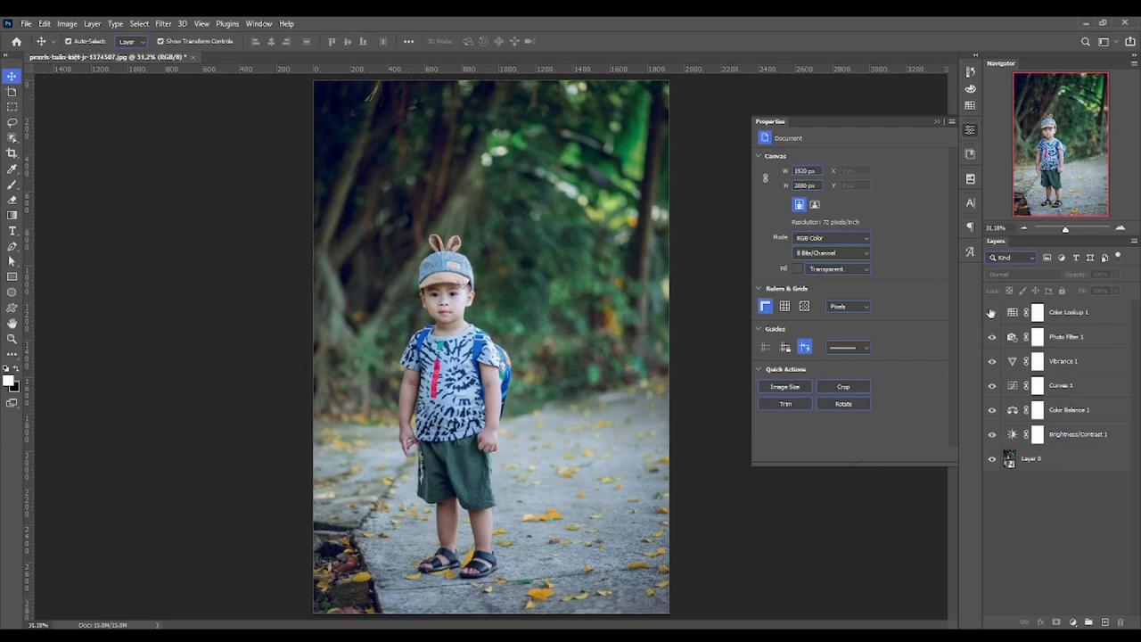
pyautogui.click(991, 313)
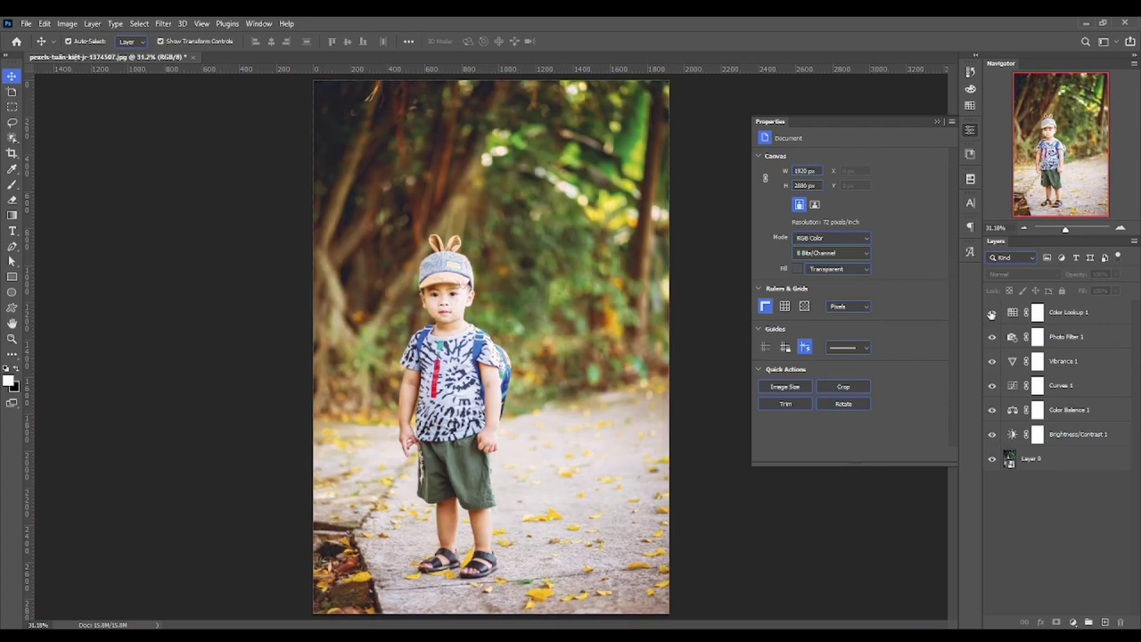
pyautogui.click(991, 314)
# Lower the Color Lookup 1 layer's opacity to 30%.
pyautogui.click(1072, 621)
pyautogui.click(1088, 310)
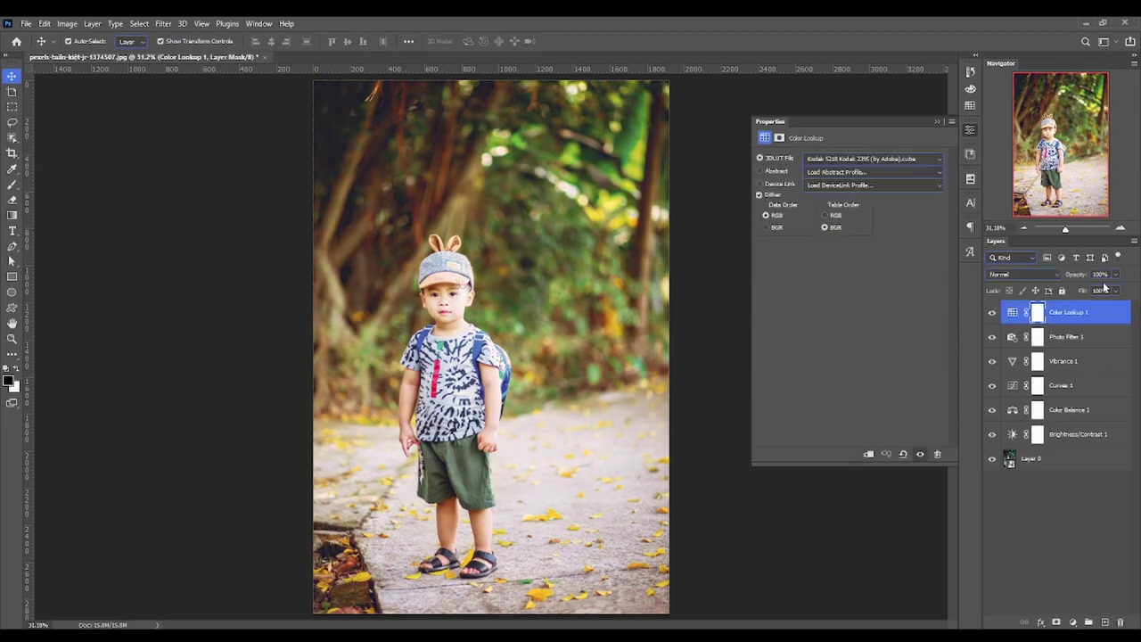
pyautogui.click(1115, 274)
pyautogui.moveTo(1112, 287); pyautogui.dragTo(1079, 291)
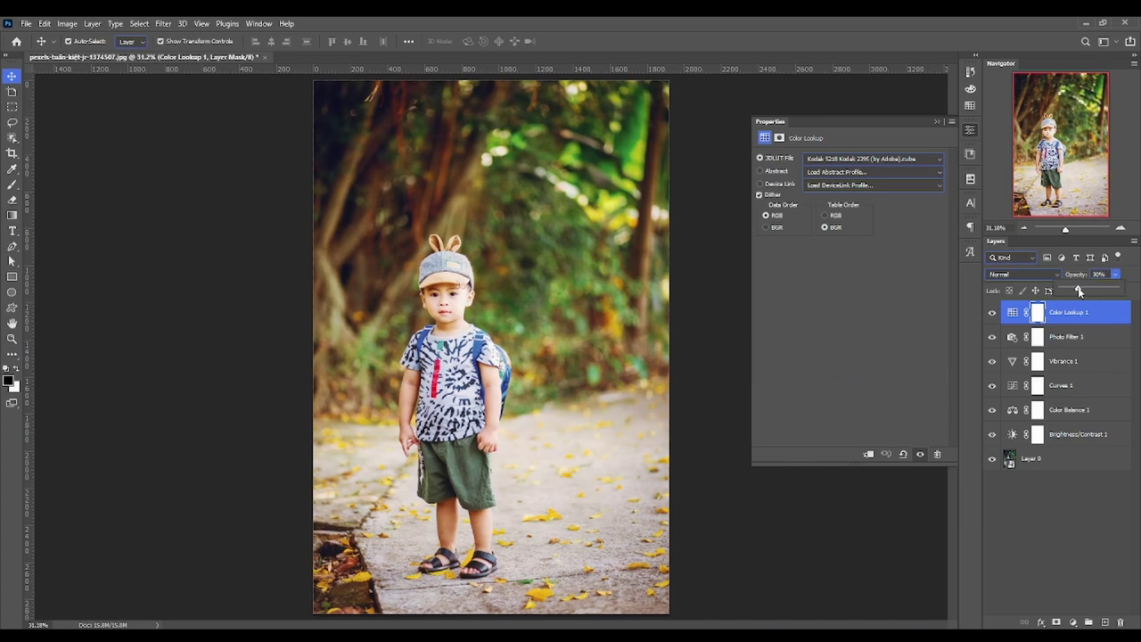
pyautogui.click(1013, 312)
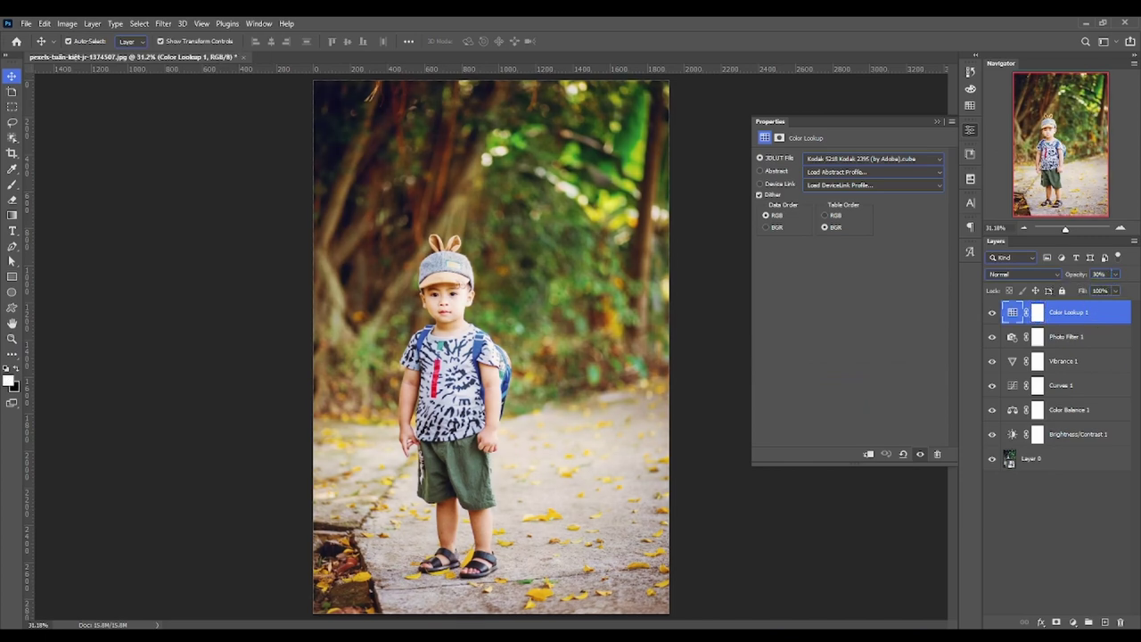
pyautogui.click(1073, 622)
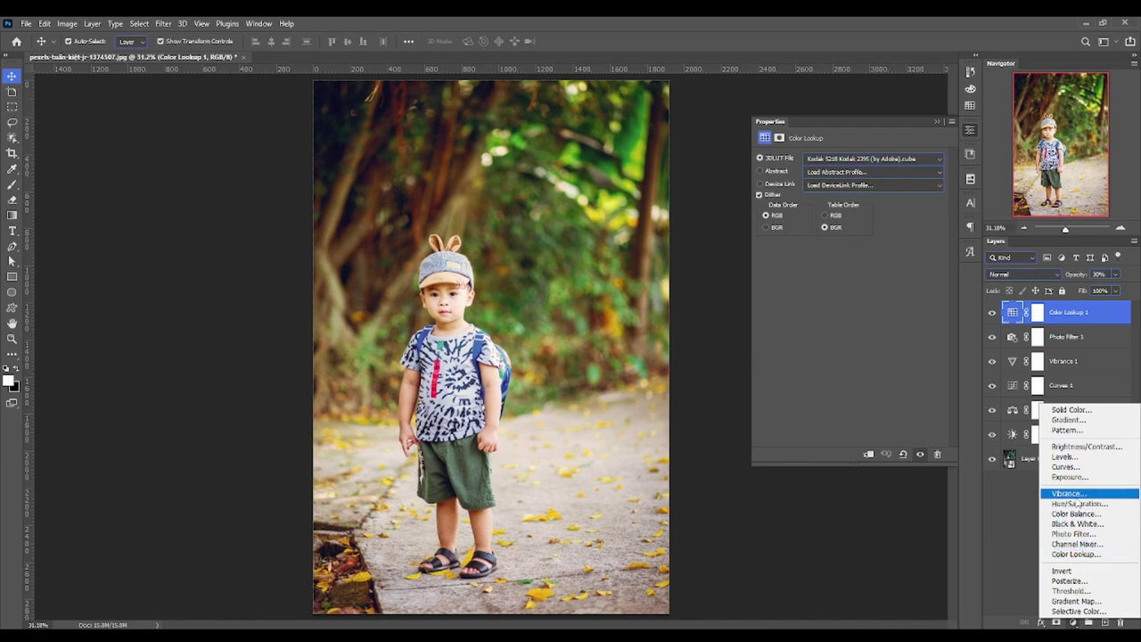
# Add a Levels layer with black input at 12 and white output at 249.
pyautogui.click(1065, 456)
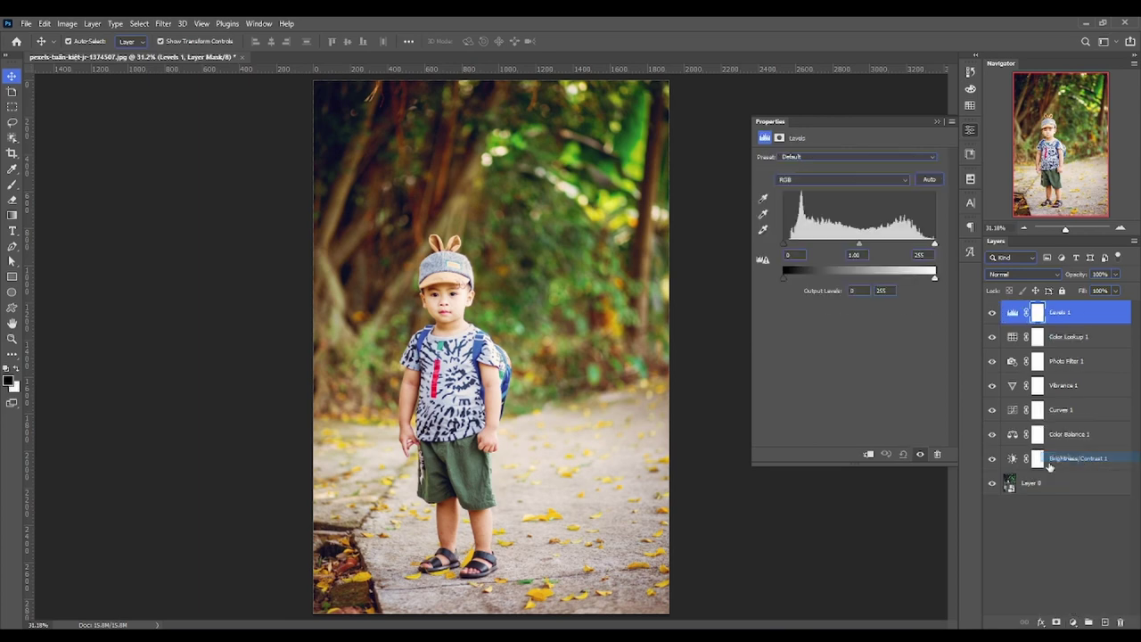
pyautogui.moveTo(787, 247); pyautogui.dragTo(783, 250)
pyautogui.moveTo(787, 248); pyautogui.dragTo(765, 248)
pyautogui.moveTo(850, 246); pyautogui.dragTo(861, 247)
pyautogui.moveTo(786, 277); pyautogui.dragTo(774, 278)
pyautogui.moveTo(788, 247); pyautogui.dragTo(795, 247)
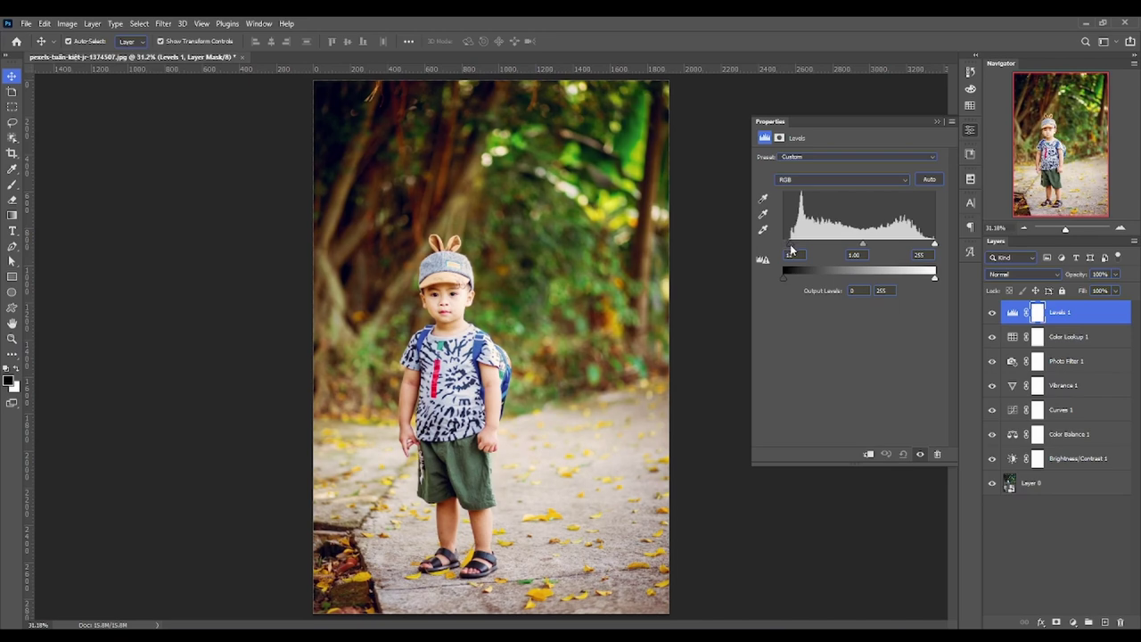
pyautogui.moveTo(934, 280); pyautogui.dragTo(933, 282)
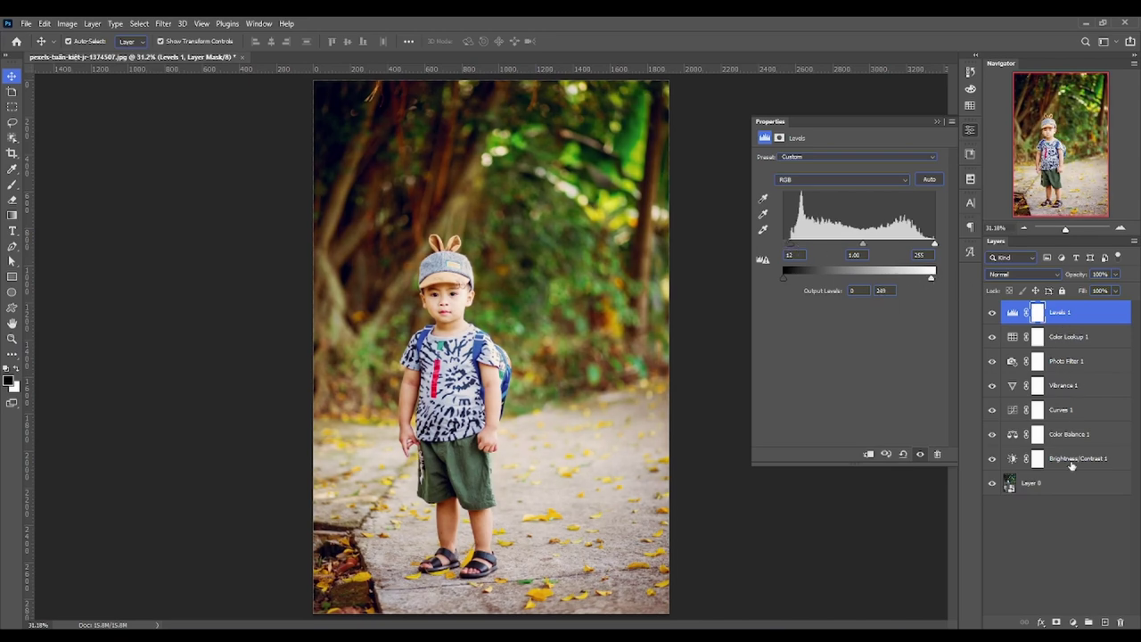
pyautogui.click(1073, 621)
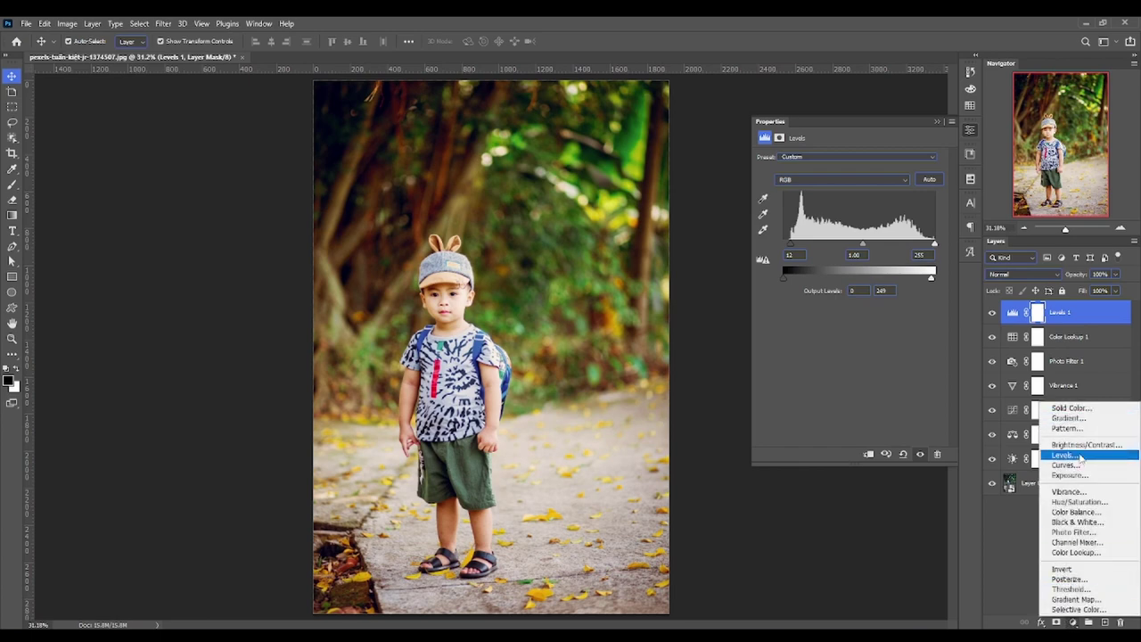
# Settle Brightness/Contrast 1 at Brightness 33 and Contrast about -12, toggling its visibility to compare.
pyautogui.click(1008, 451)
pyautogui.click(1055, 458)
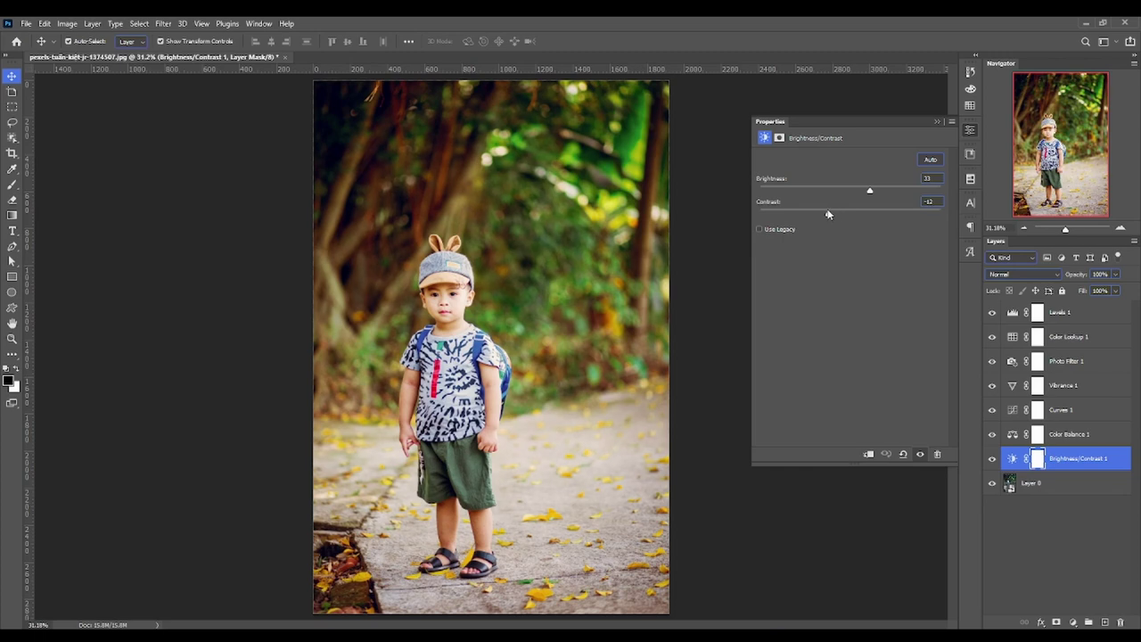
pyautogui.moveTo(820, 215); pyautogui.dragTo(742, 215)
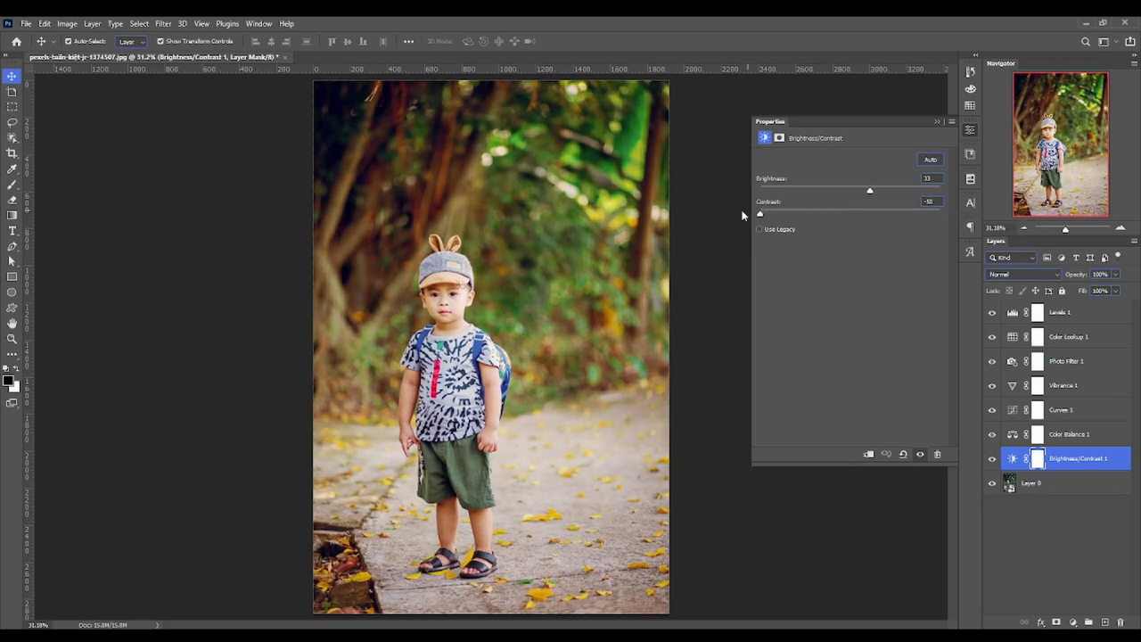
pyautogui.click(990, 460)
pyautogui.moveTo(760, 214)
pyautogui.mouseDown()
pyautogui.moveTo(904, 214)
pyautogui.moveTo(830, 215)
pyautogui.mouseUp()
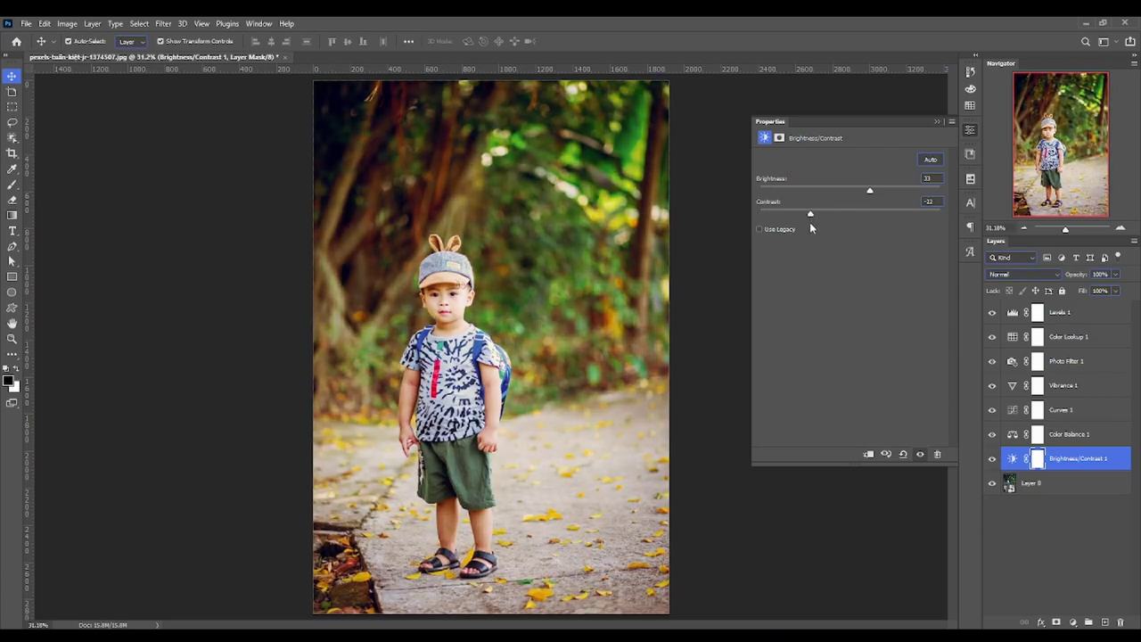
pyautogui.click(937, 123)
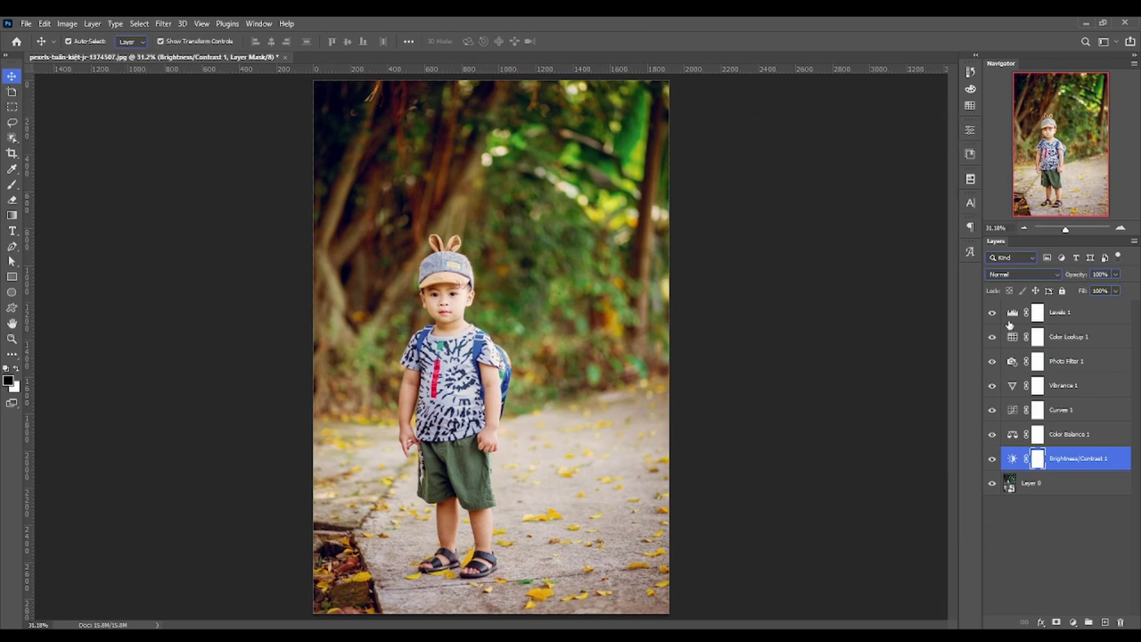
pyautogui.click(1112, 384)
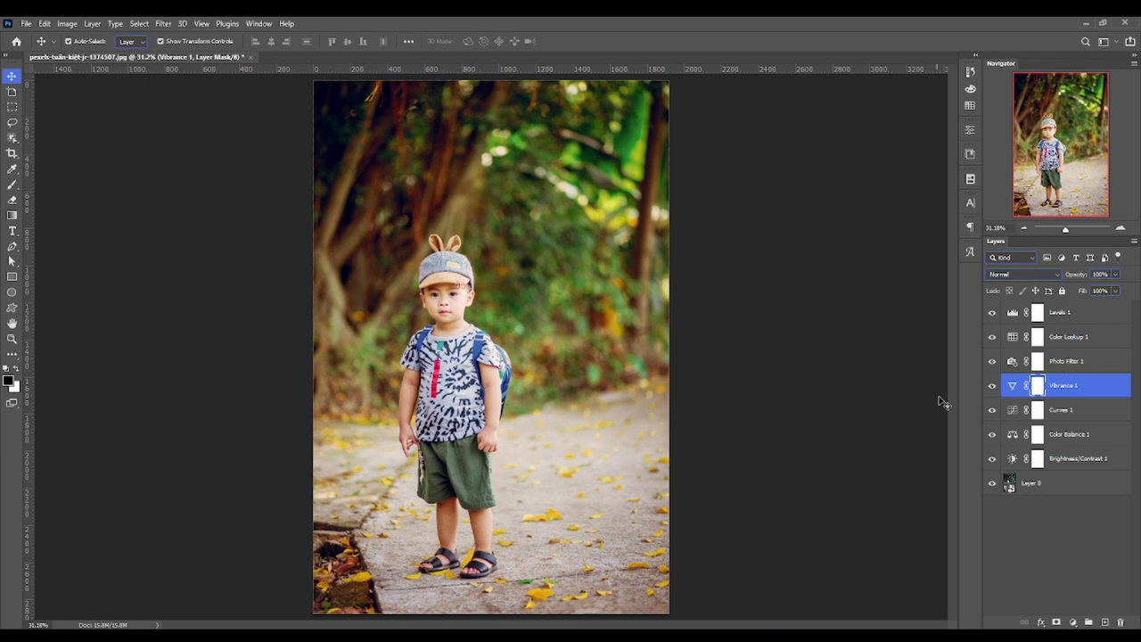
pyautogui.moveTo(991, 312); pyautogui.dragTo(995, 461)
pyautogui.click(1098, 466)
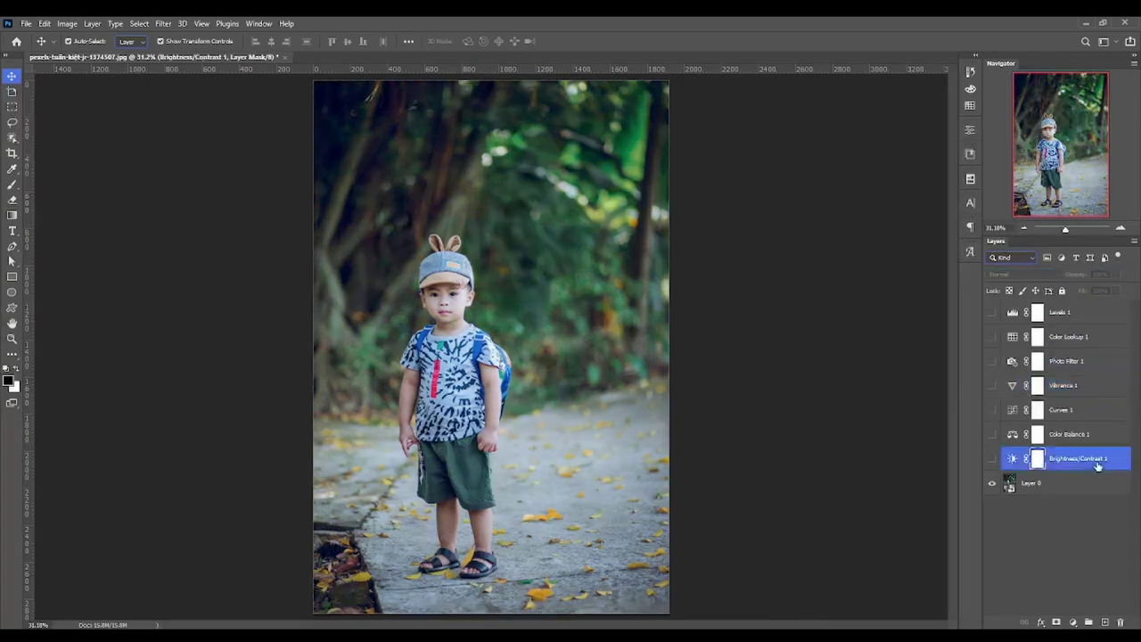
pyautogui.click(992, 458)
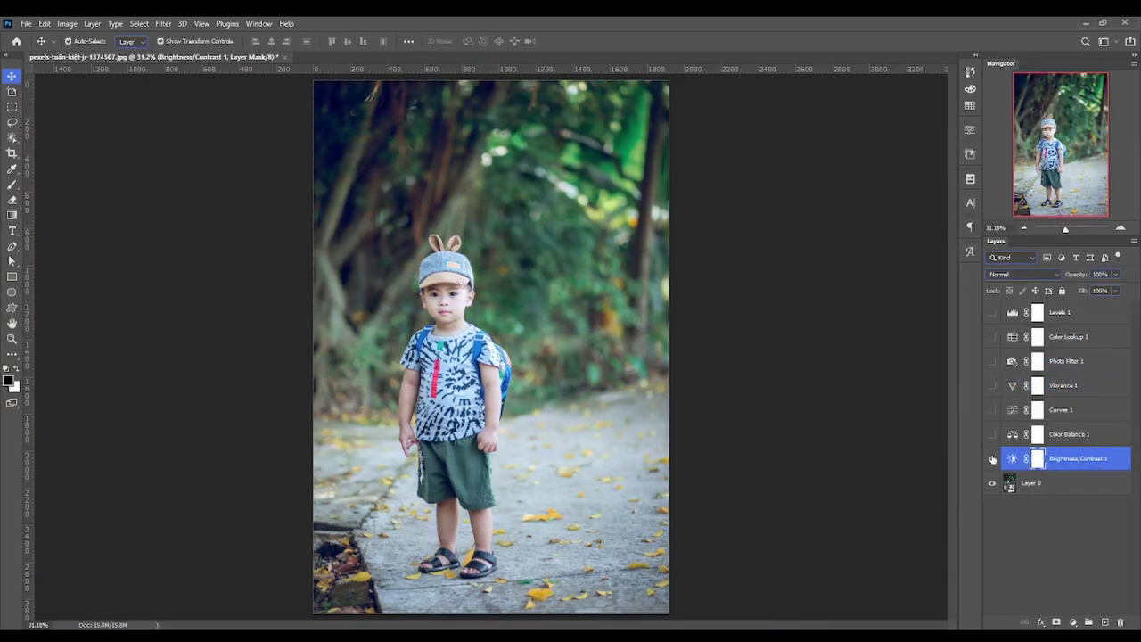
pyautogui.click(1087, 439)
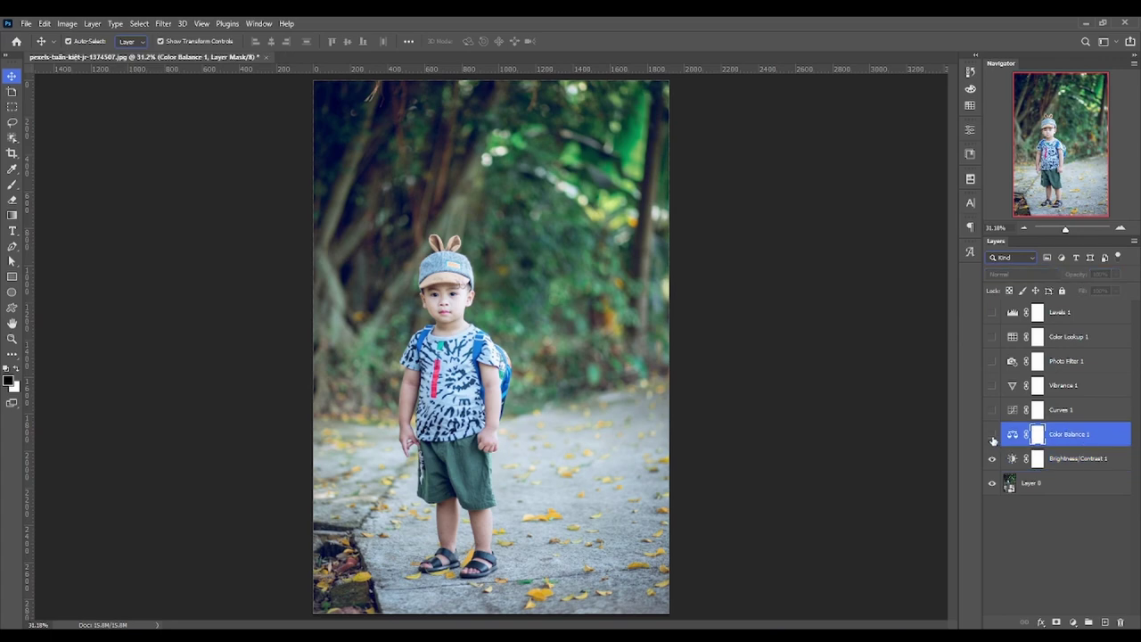
pyautogui.click(992, 435)
pyautogui.click(1083, 410)
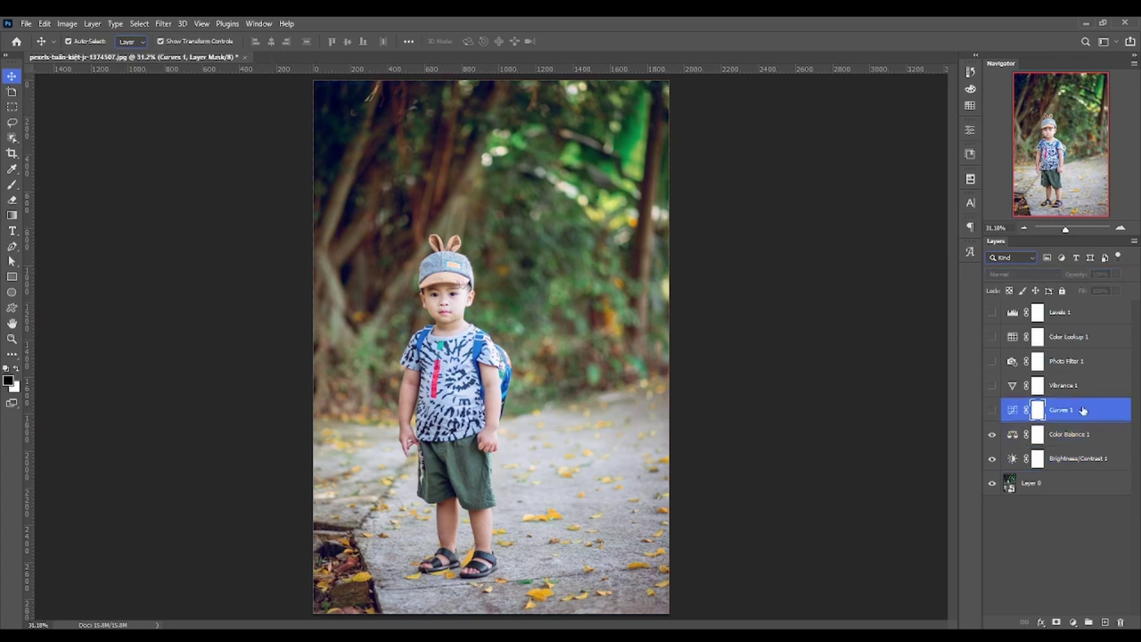
pyautogui.click(991, 410)
pyautogui.click(1069, 394)
pyautogui.click(992, 386)
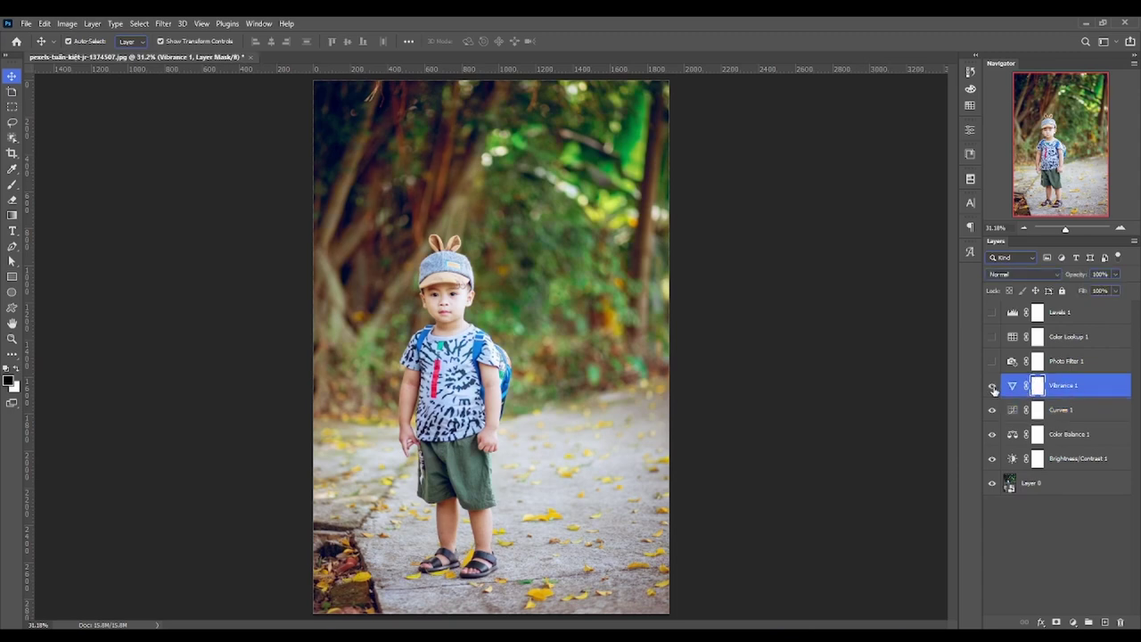
pyautogui.click(1086, 362)
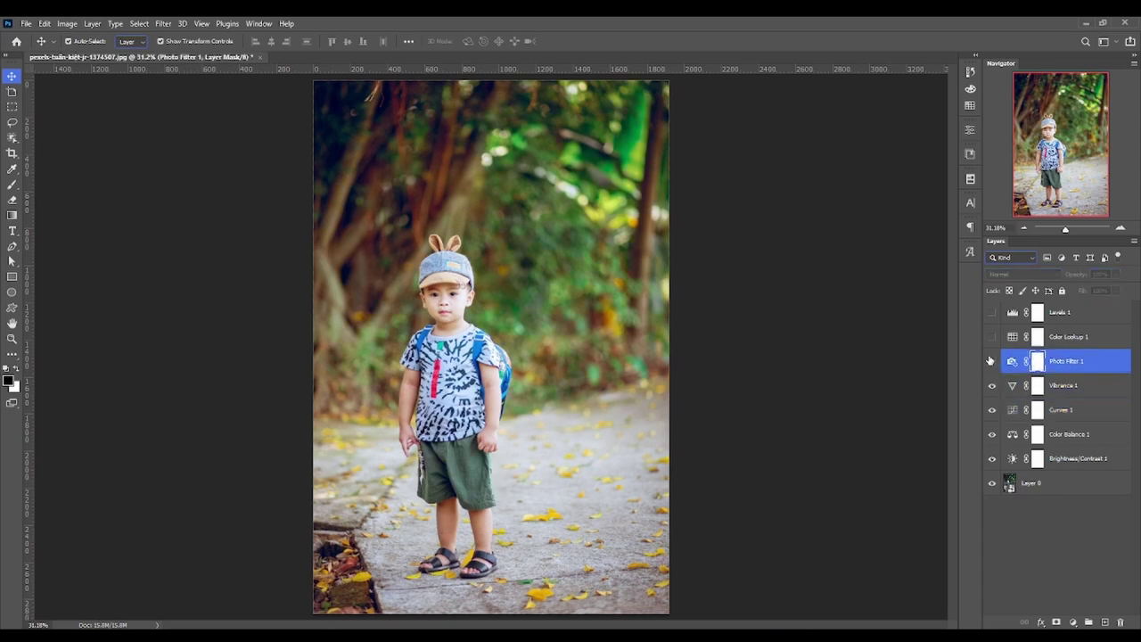
pyautogui.click(991, 361)
pyautogui.click(1074, 343)
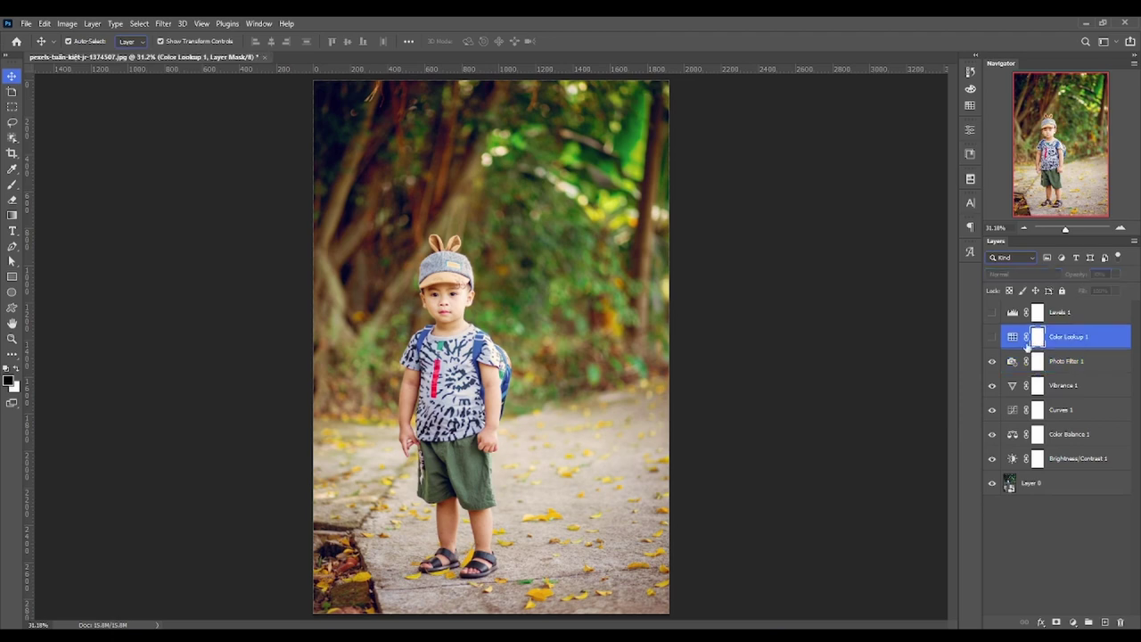
pyautogui.click(992, 337)
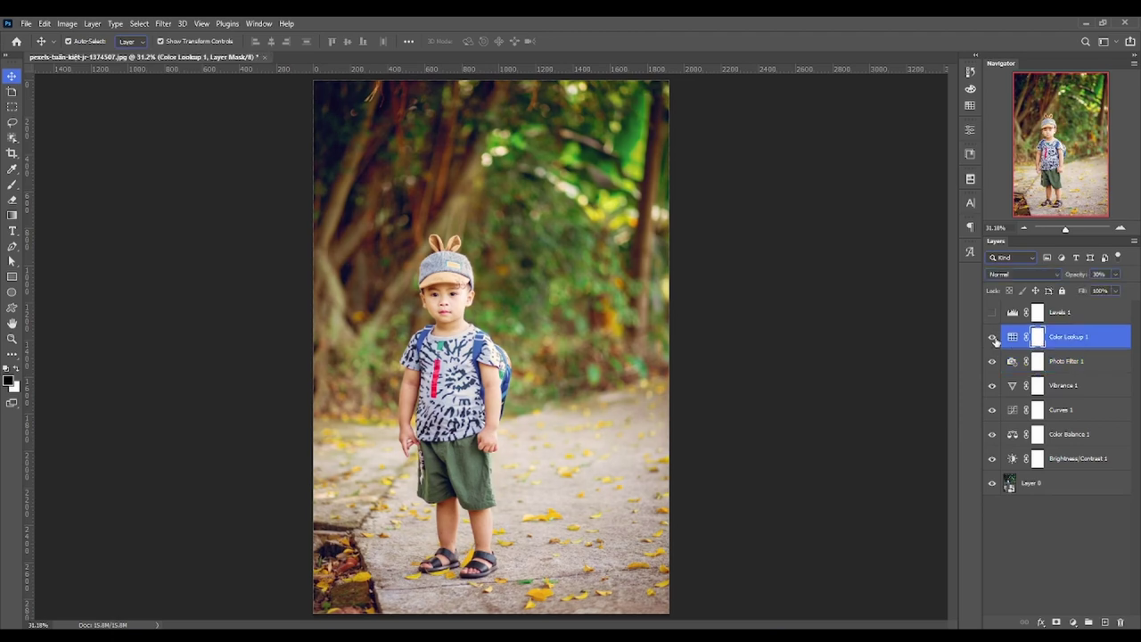
pyautogui.click(1087, 312)
pyautogui.click(992, 312)
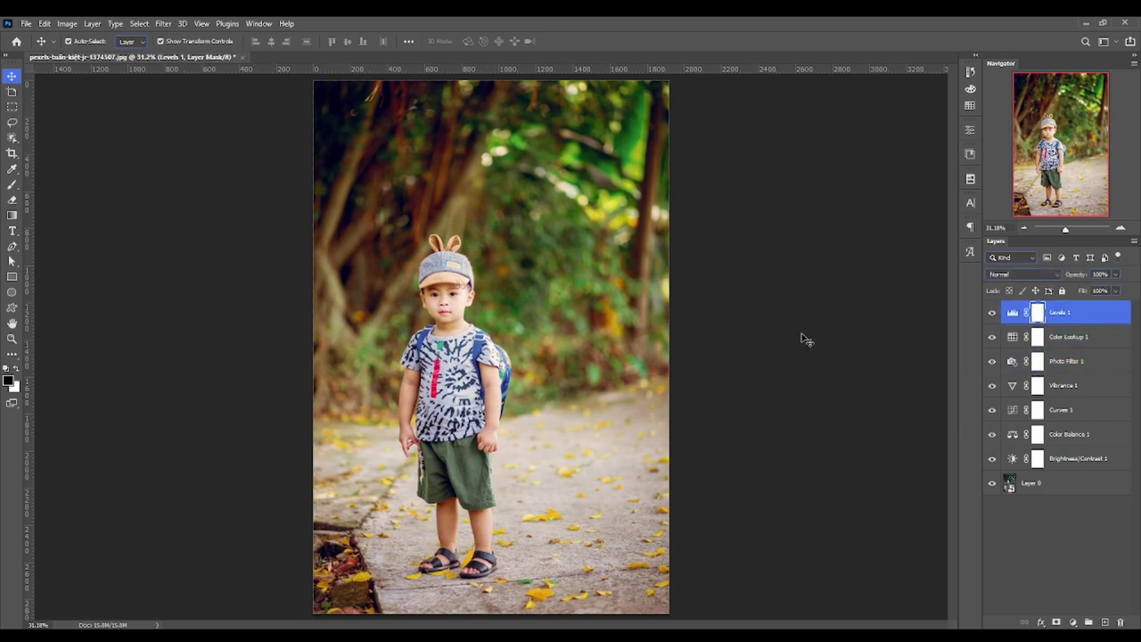
# Zoom out with the Zoom tool to 27.52% to see the whole photo.
pyautogui.click(12, 339)
pyautogui.moveTo(465, 322)
pyautogui.mouseDown()
pyautogui.moveTo(452, 323)
pyautogui.moveTo(499, 313)
pyautogui.moveTo(459, 315)
pyautogui.mouseUp()
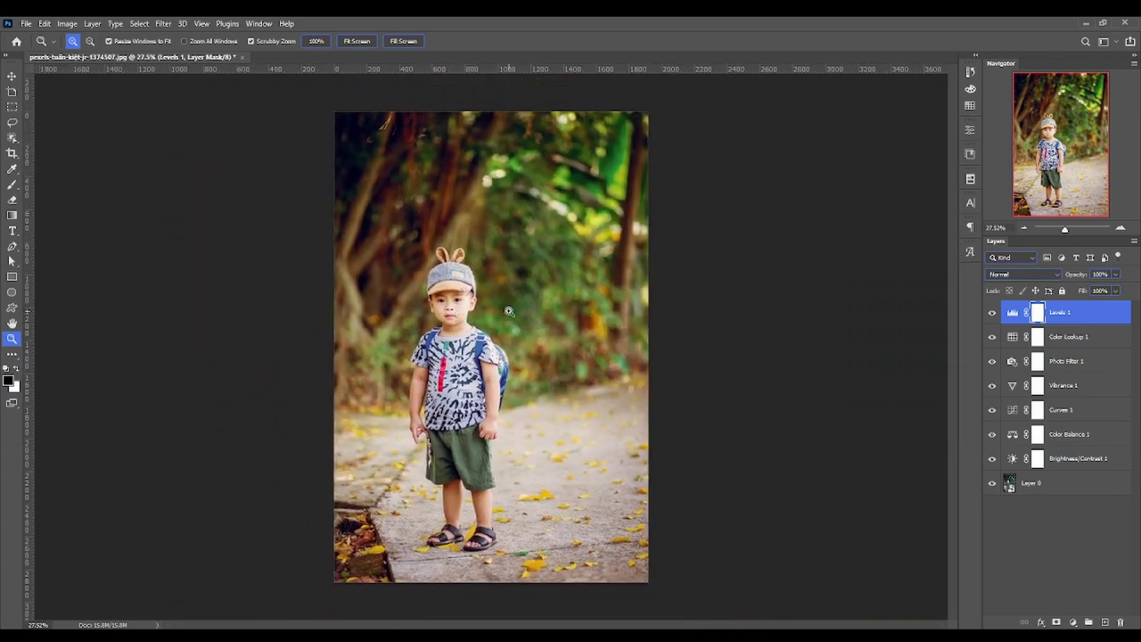